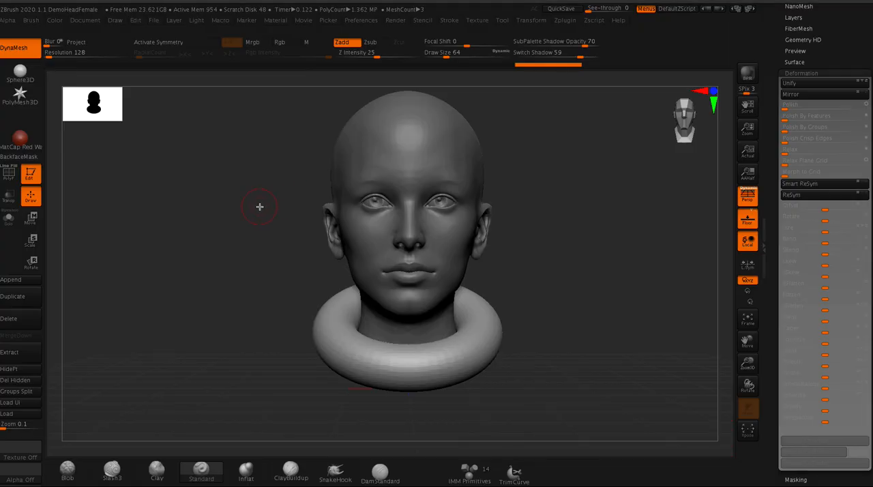
# - Locate the DemoHeadFemale project in the Lightbox project library
pyautogui.moveTo(283, 211)
pyautogui.mouseDown()
pyautogui.moveTo(263, 227)
pyautogui.moveTo(271, 220)
pyautogui.mouseUp()
pyautogui.press(',')
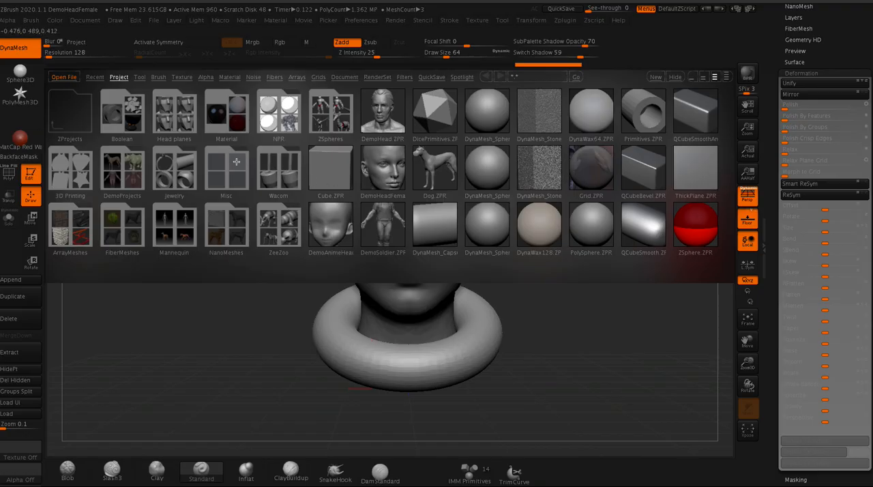
pyautogui.doubleClick(377, 169)
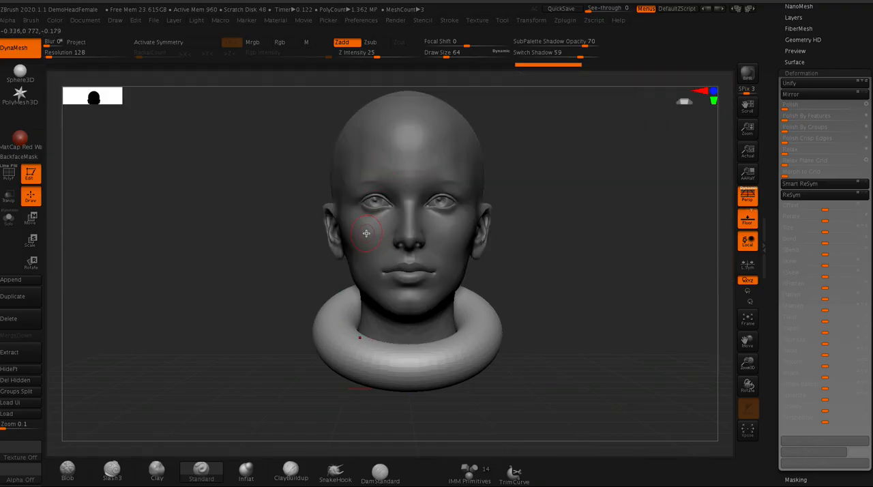
# - Open the subtool list and examine the eyes and FemaleHead subtools, ending with FemaleHead selected
pyautogui.moveTo(778, 46); pyautogui.dragTo(774, 91)
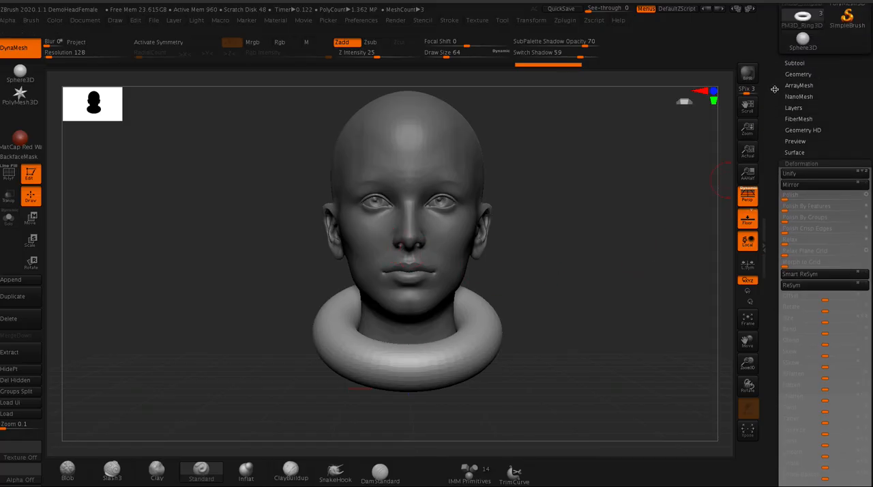
pyautogui.click(791, 63)
pyautogui.click(796, 87)
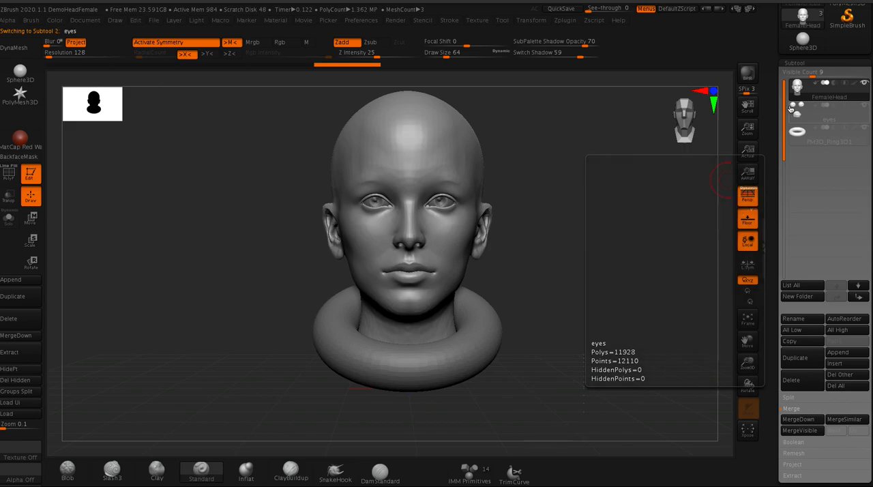
pyautogui.click(792, 109)
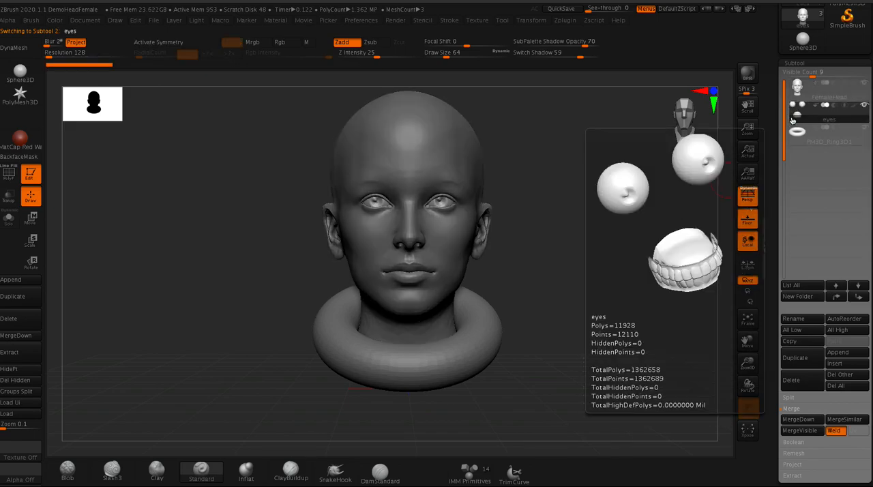
pyautogui.click(796, 90)
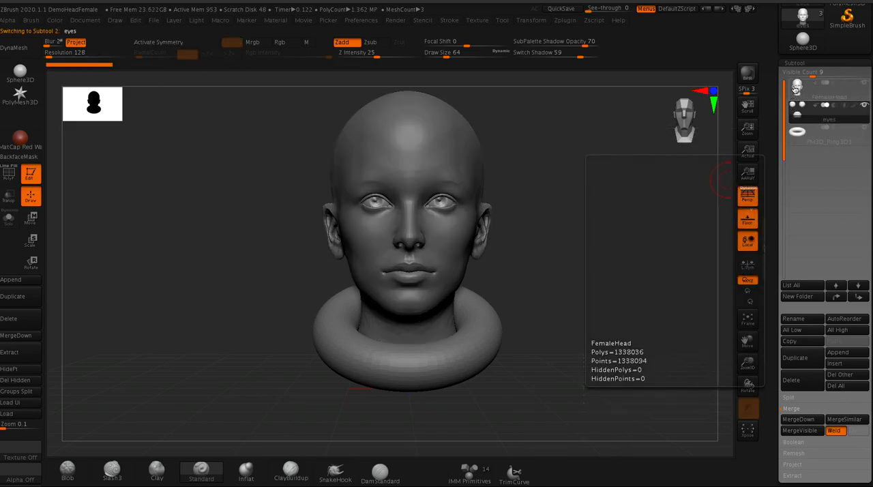
pyautogui.press('x')
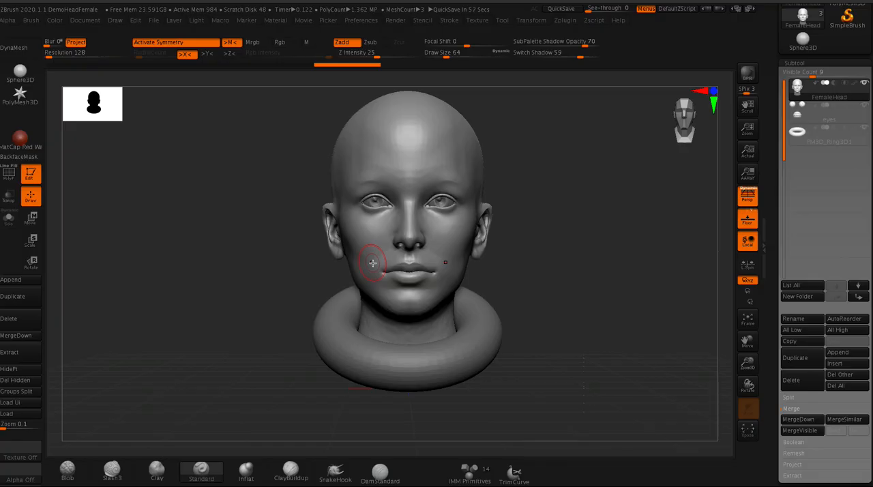
# - Append a Ring3D mesh as a new subtool, select it and view it from the front
pyautogui.click(795, 131)
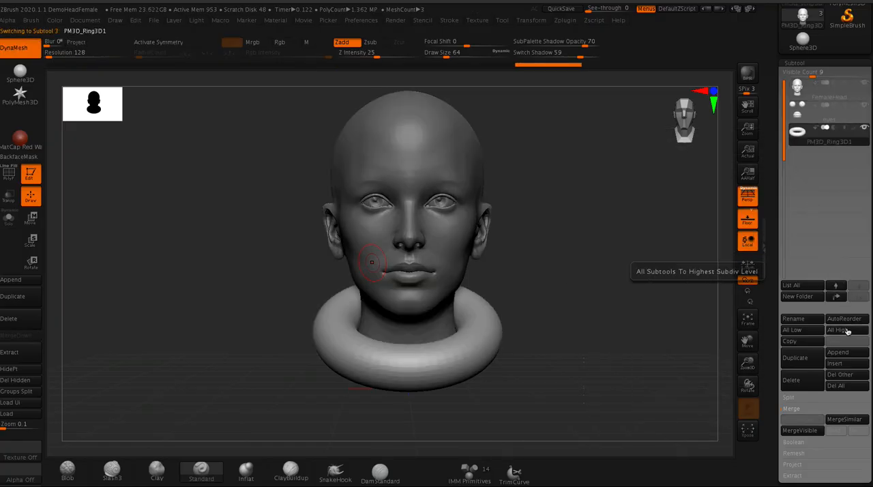
pyautogui.click(840, 352)
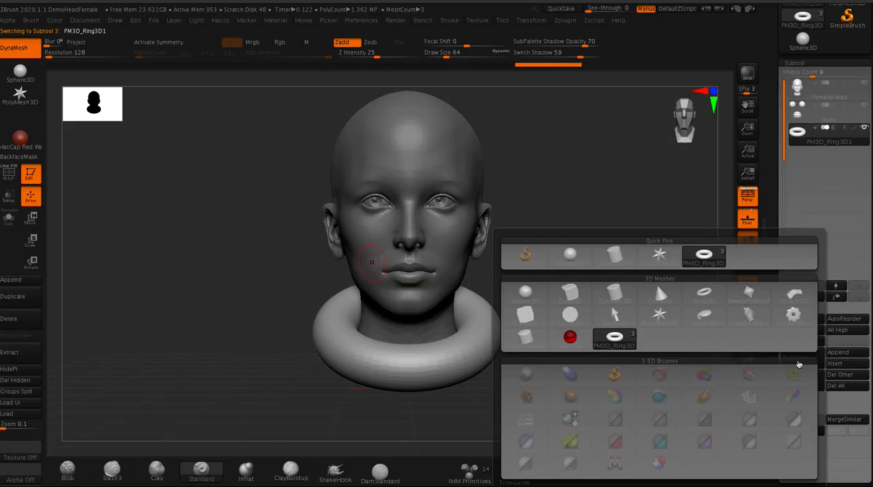
pyautogui.moveTo(705, 298)
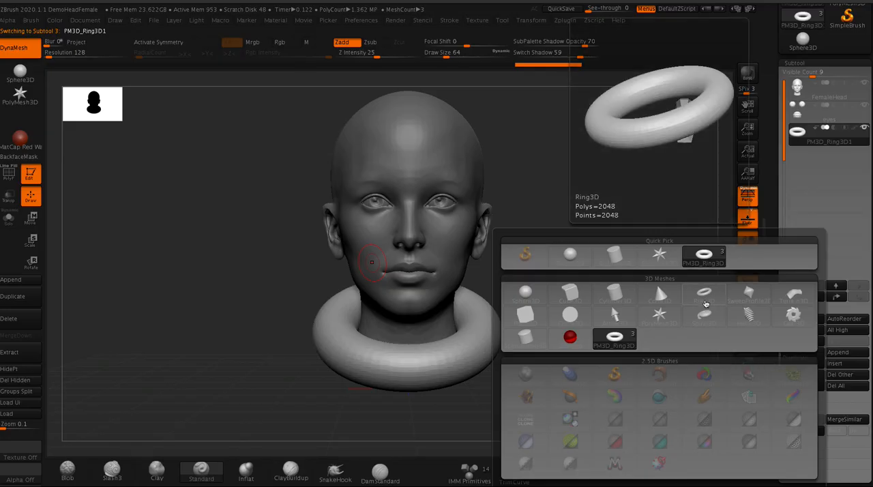
pyautogui.click(704, 296)
pyautogui.moveTo(210, 226); pyautogui.dragTo(336, 251)
pyautogui.click(799, 156)
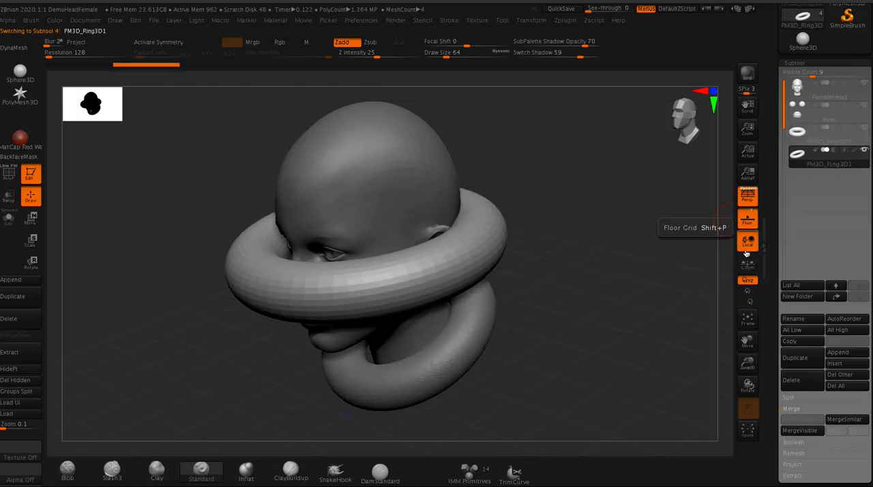
pyautogui.click(14, 178)
pyautogui.hotkey('shift', 'f')
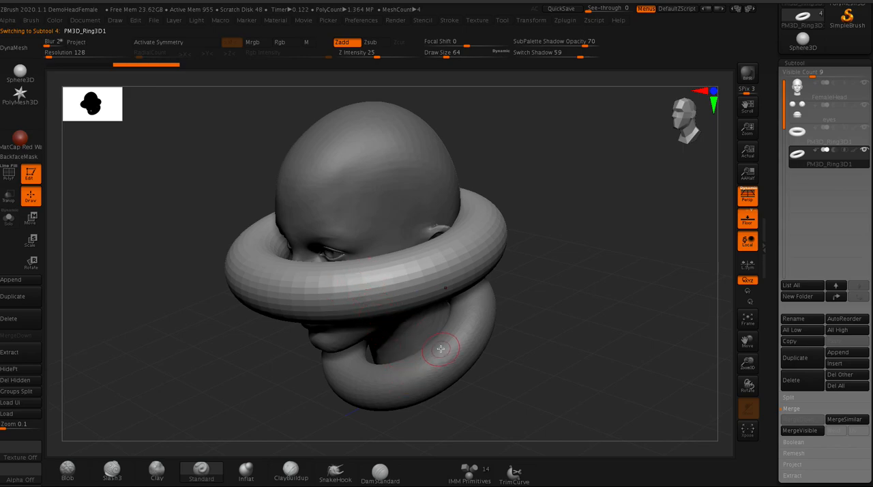
pyautogui.moveTo(208, 354); pyautogui.dragTo(228, 347)
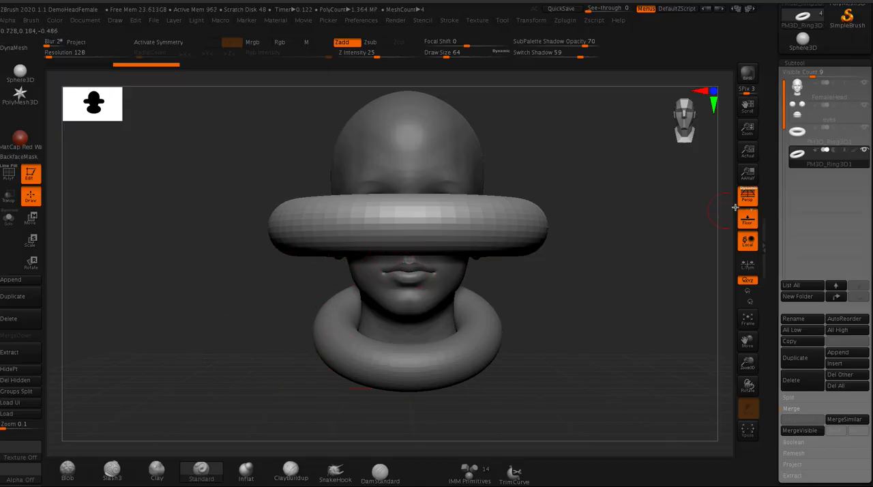
# - Tilt and shrink the appended ring around the face and thicken it with the Inflate deformation
pyautogui.press('e')
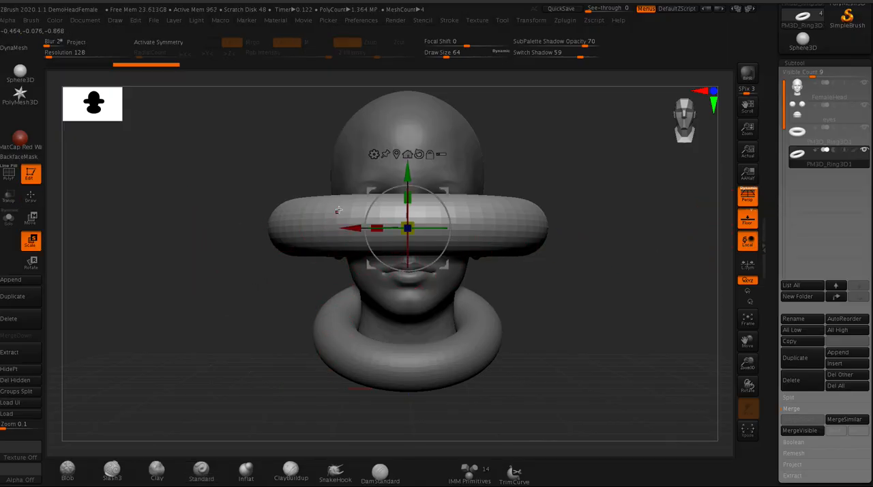
pyautogui.moveTo(408, 214); pyautogui.dragTo(408, 233)
pyautogui.moveTo(775, 436); pyautogui.dragTo(770, 352)
pyautogui.click(788, 338)
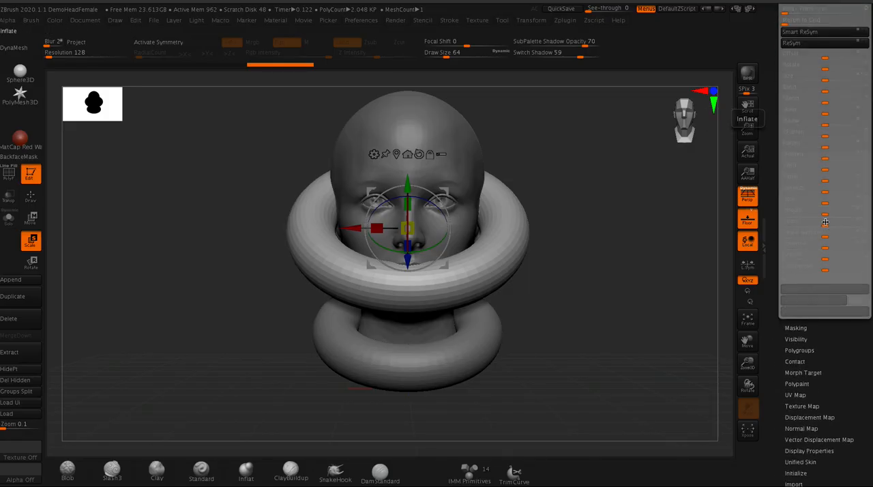
pyautogui.moveTo(824, 225)
pyautogui.mouseDown()
pyautogui.moveTo(805, 229)
pyautogui.moveTo(836, 227)
pyautogui.mouseUp()
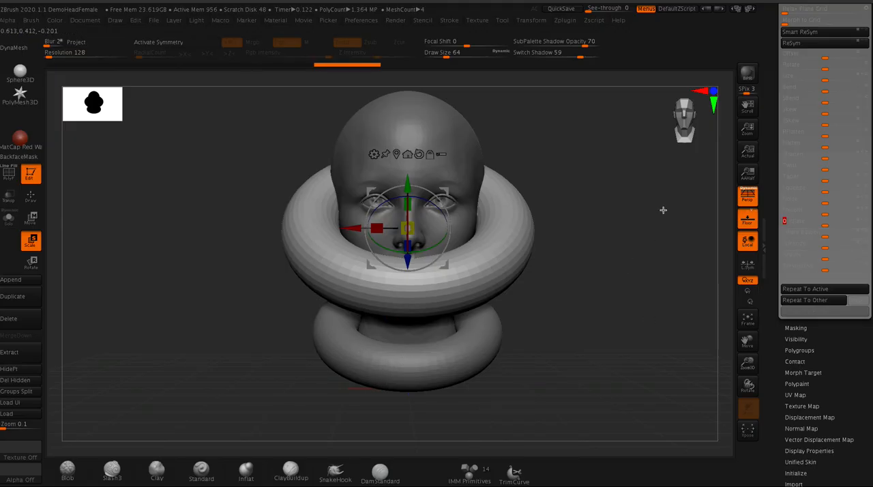
# - Delete the appended ring subtool, leaving the original neck ring as the only ring
pyautogui.scroll(5, 779, 153)
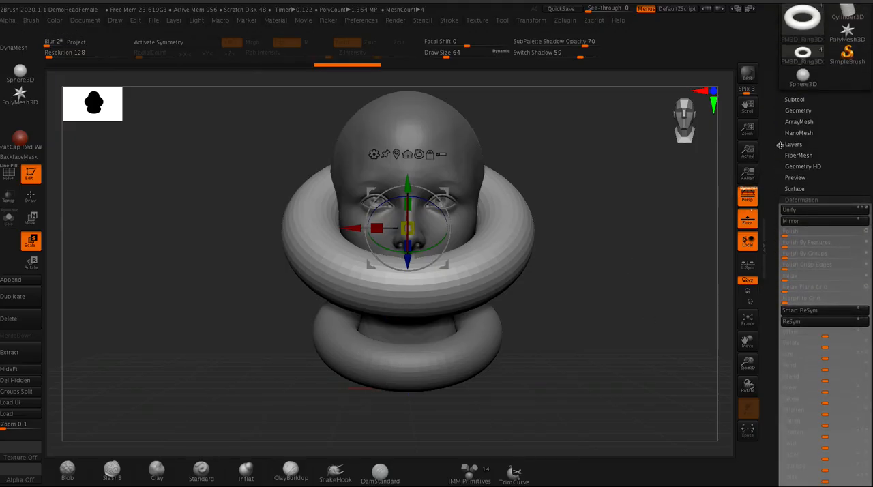
pyautogui.click(792, 100)
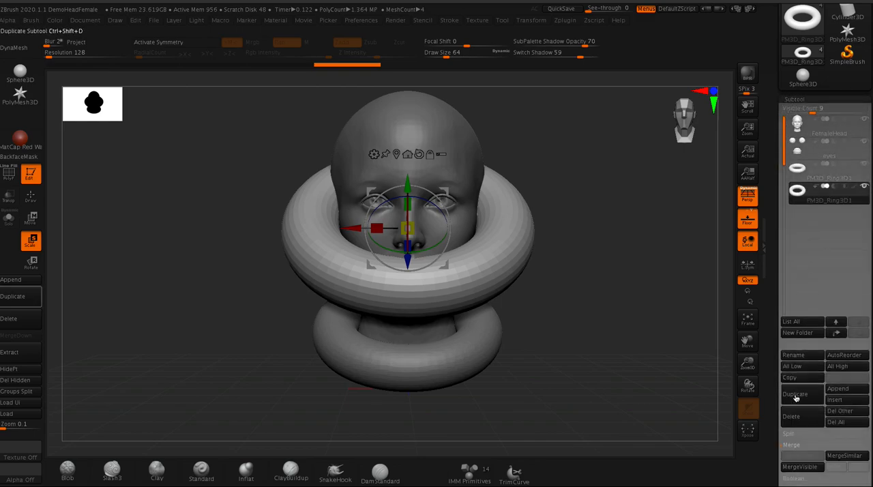
pyautogui.click(792, 417)
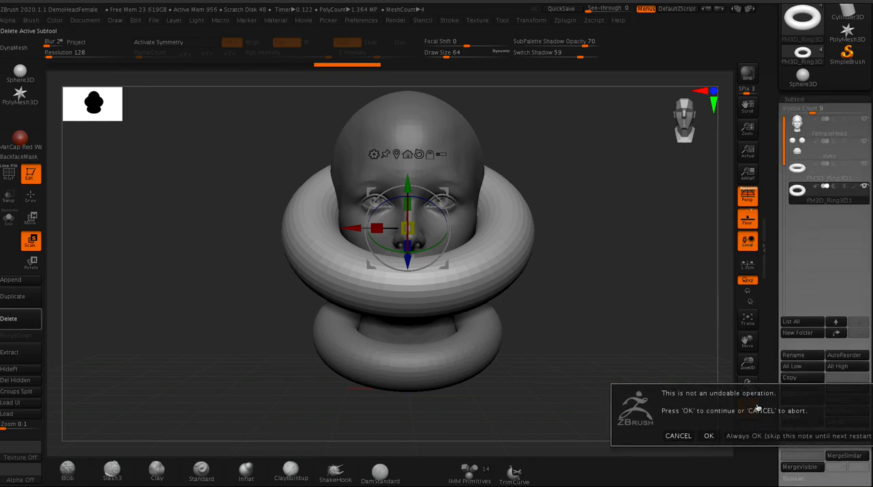
pyautogui.click(750, 435)
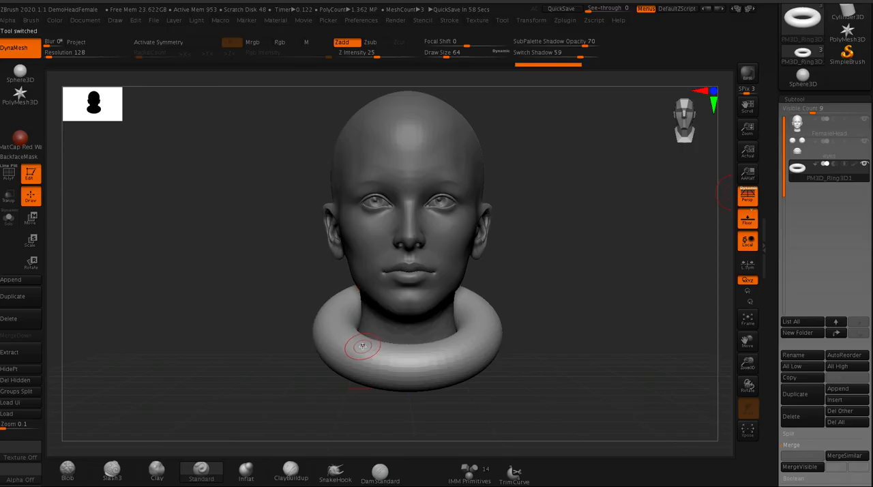
# - Set up the SnakeHook brush for the neck ring with a draw size of 228 and X symmetry on
pyautogui.moveTo(242, 253); pyautogui.dragTo(219, 250)
pyautogui.moveTo(266, 310)
pyautogui.keyDown('alt'); pyautogui.mouseDown()
pyautogui.moveTo(250, 246)
pyautogui.moveTo(264, 245)
pyautogui.mouseUp(); pyautogui.keyUp('alt')
pyautogui.press('space')
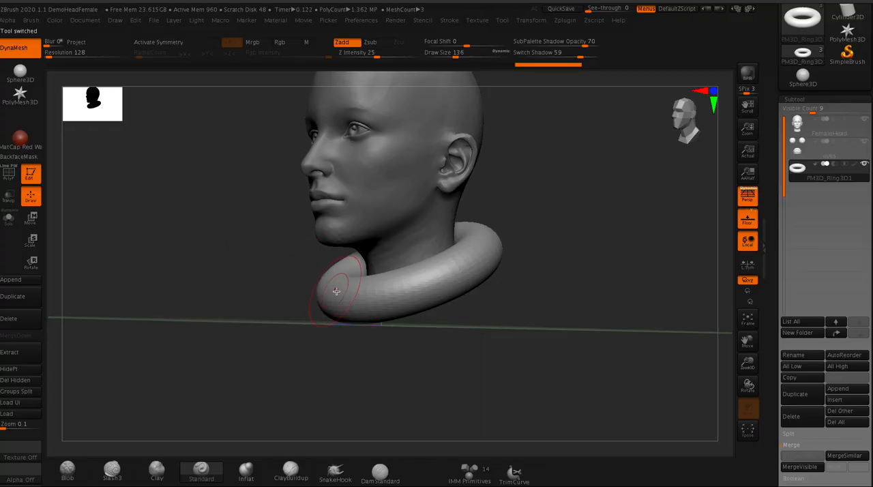
pyautogui.press('space')
pyautogui.moveTo(347, 307); pyautogui.dragTo(352, 310)
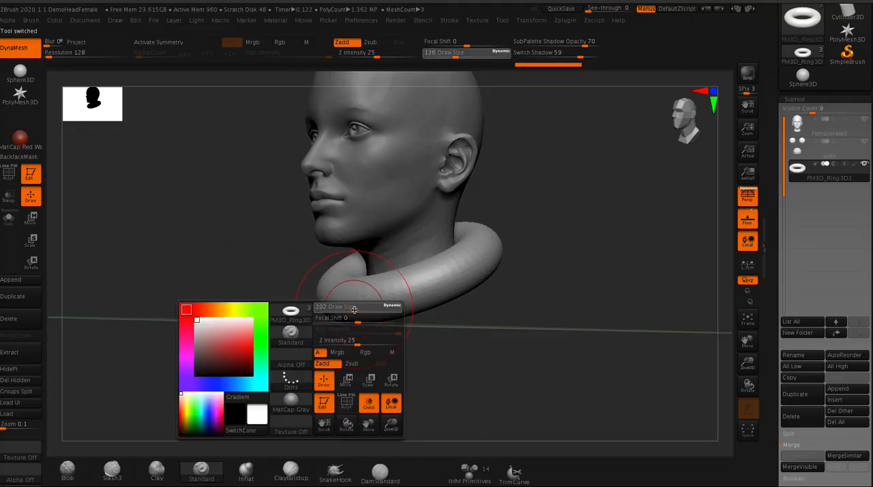
pyautogui.click(338, 473)
pyautogui.keyDown('shift'); pyautogui.moveTo(300, 263); pyautogui.dragTo(251, 245); pyautogui.keyUp('shift')
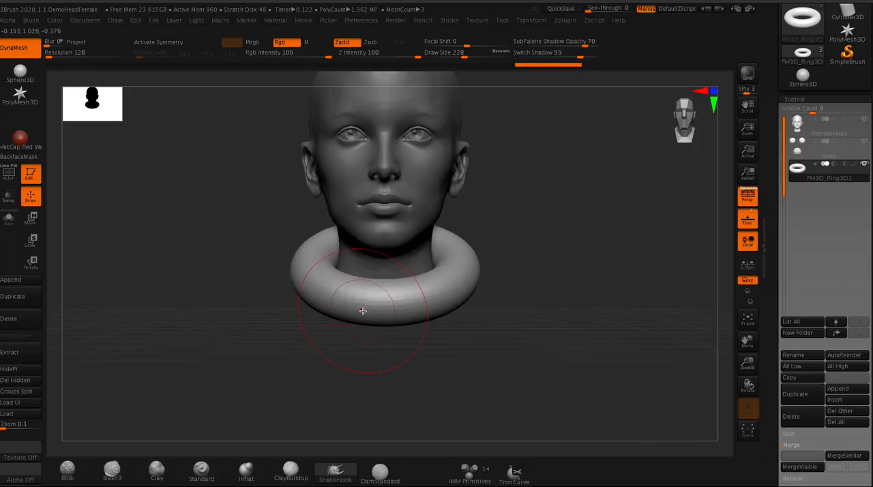
pyautogui.press('x')
# - Pull the front of the neck ring down into a rounded point and reshape its sides into a collar
pyautogui.moveTo(374, 313); pyautogui.dragTo(378, 346)
pyautogui.moveTo(328, 310); pyautogui.dragTo(365, 352)
pyautogui.moveTo(511, 381); pyautogui.dragTo(470, 387)
pyautogui.moveTo(504, 230); pyautogui.dragTo(497, 287)
pyautogui.moveTo(235, 293); pyautogui.dragTo(301, 286)
pyautogui.moveTo(238, 236); pyautogui.dragTo(283, 228)
pyautogui.moveTo(356, 200)
pyautogui.mouseDown()
pyautogui.moveTo(349, 185)
pyautogui.moveTo(375, 173)
pyautogui.moveTo(351, 170)
pyautogui.moveTo(337, 155)
pyautogui.moveTo(349, 164)
pyautogui.mouseUp()
pyautogui.moveTo(279, 236); pyautogui.dragTo(247, 221)
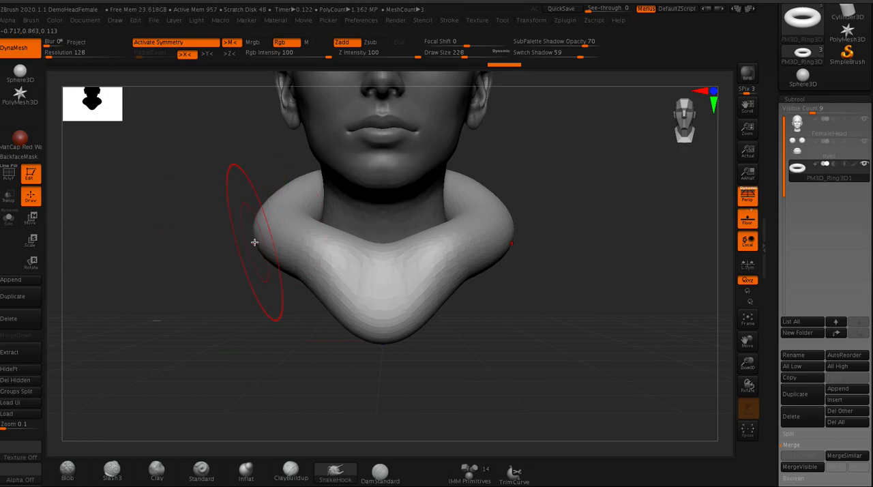
# - Scale the collar down slightly and adjust its fit around the neck with the transform gizmo
pyautogui.press('w')
pyautogui.moveTo(382, 223); pyautogui.dragTo(230, 149)
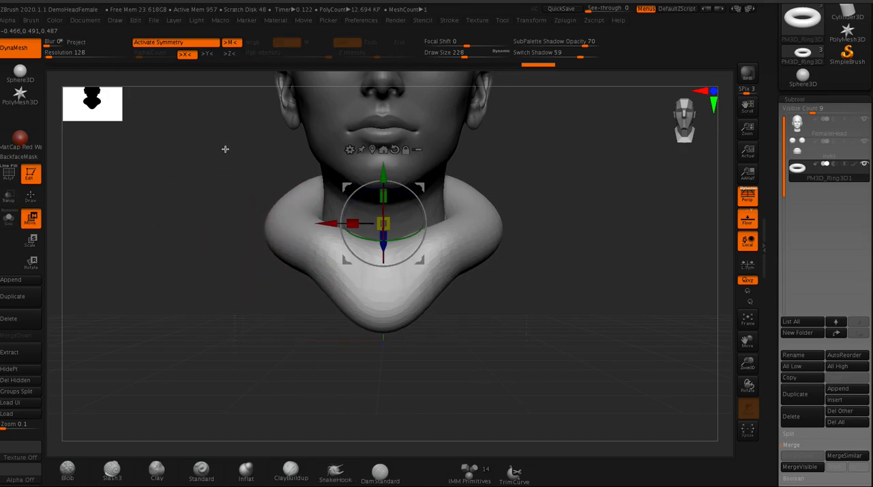
pyautogui.moveTo(221, 185); pyautogui.dragTo(258, 262)
pyautogui.moveTo(437, 250); pyautogui.dragTo(425, 268)
pyautogui.moveTo(234, 198); pyautogui.dragTo(215, 187)
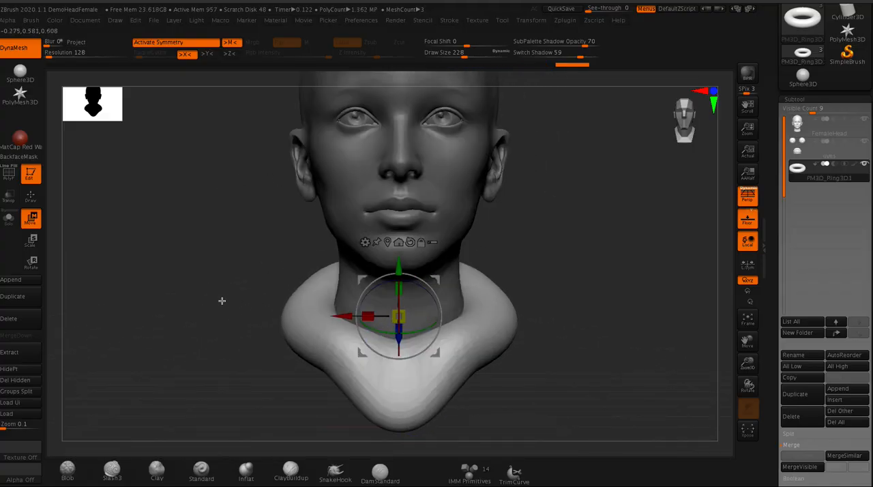
# - Return to Draw mode, remesh the collar with DynaMesh and subdivide it for finer detail
pyautogui.click(32, 197)
pyautogui.moveTo(186, 188)
pyautogui.mouseDown()
pyautogui.moveTo(219, 245)
pyautogui.moveTo(195, 183)
pyautogui.moveTo(216, 209)
pyautogui.moveTo(203, 169)
pyautogui.moveTo(253, 245)
pyautogui.mouseUp()
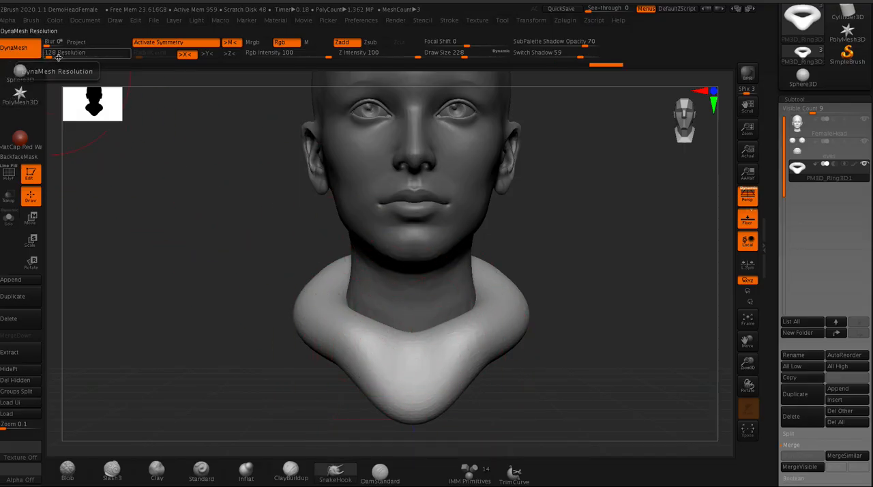
pyautogui.keyDown('ctrl'); pyautogui.click(340, 302); pyautogui.keyUp('ctrl')
pyautogui.hotkey('ctrl', 'd')
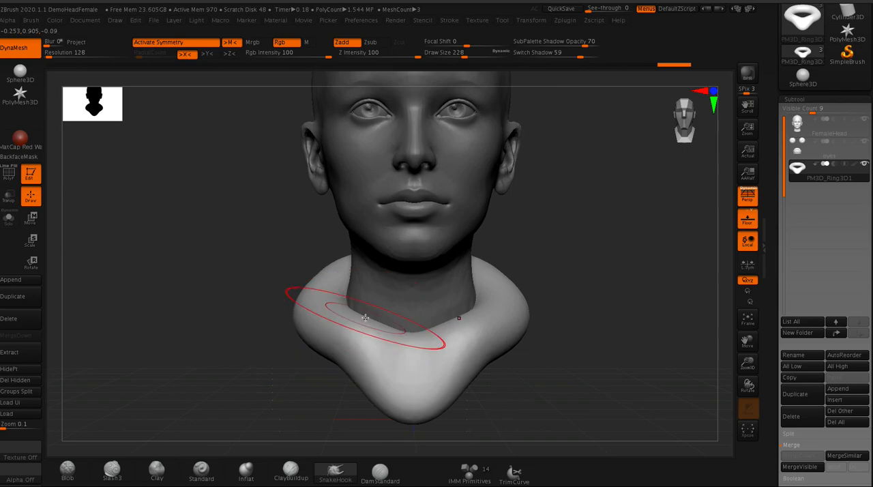
# - Load the Stitch3 brush from the Stitch folder of the brush library and set its draw size to 51
pyautogui.press(',')
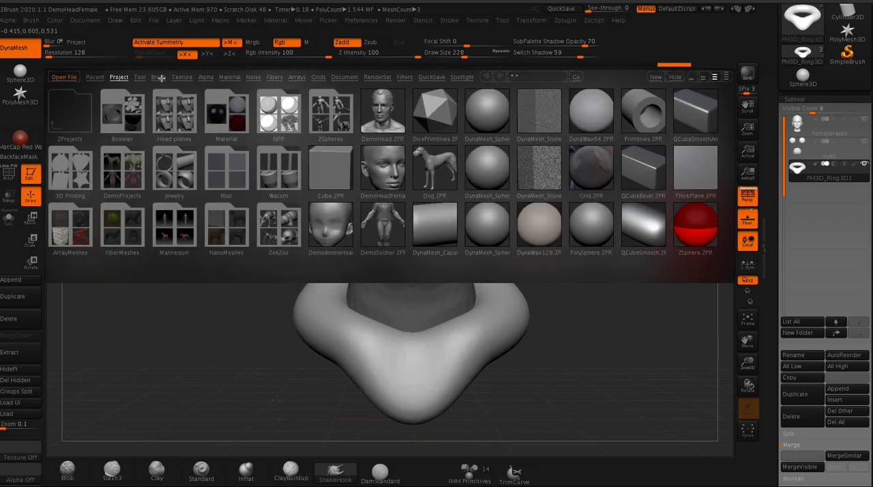
pyautogui.click(159, 77)
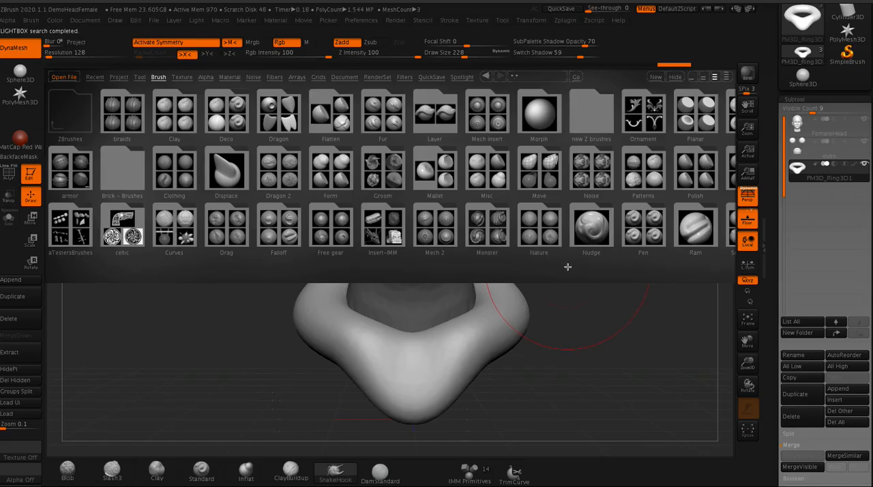
pyautogui.scroll(-5, 512, 271)
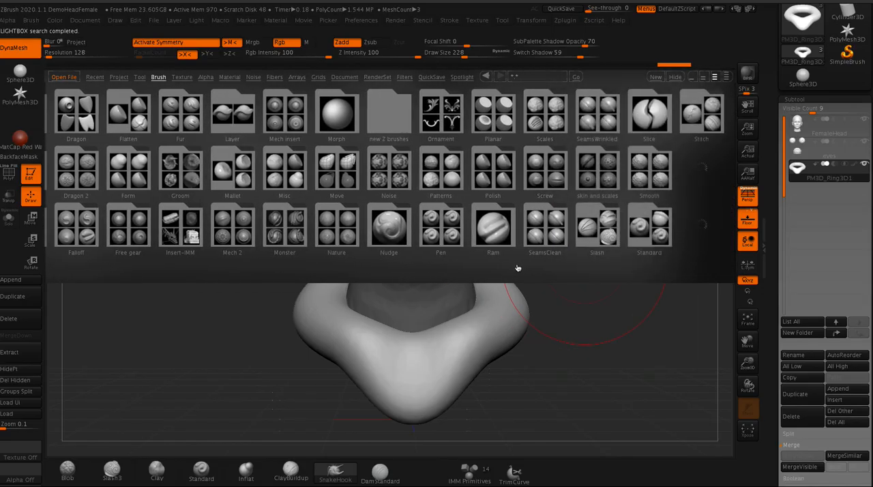
pyautogui.scroll(-3, 517, 265)
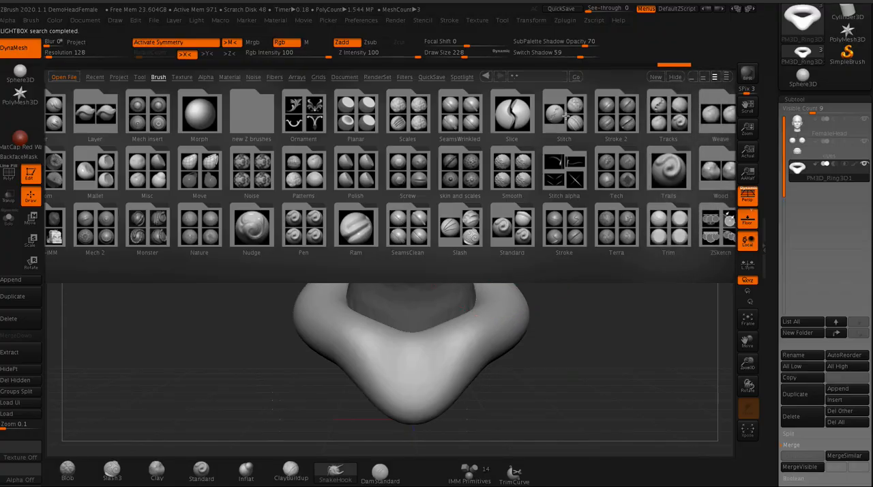
pyautogui.click(560, 114)
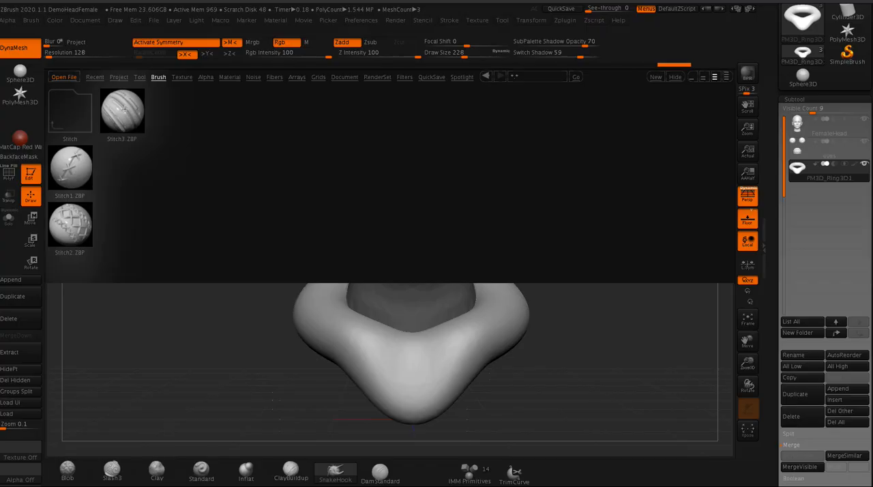
pyautogui.doubleClick(124, 109)
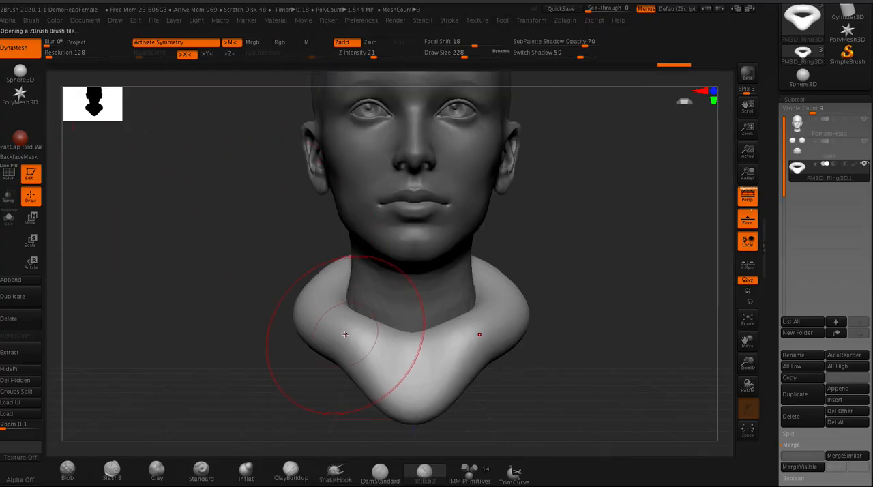
pyautogui.press('space')
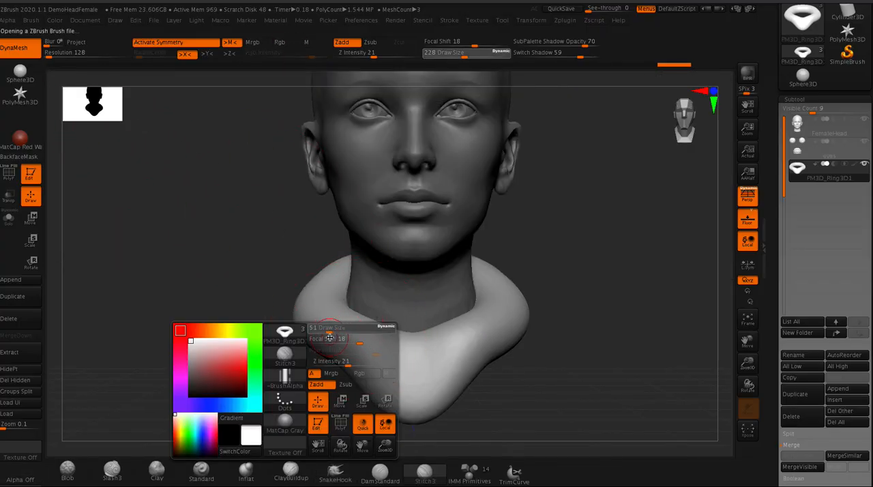
pyautogui.moveTo(260, 232); pyautogui.dragTo(278, 244)
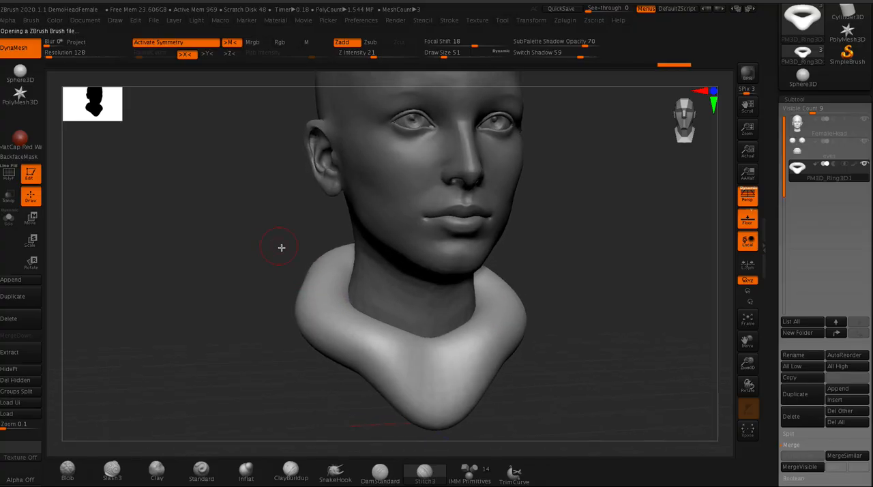
# - Stroke stitch folds onto the side of the collar, reducing the Stitch3 brush's draw size to 29
pyautogui.moveTo(385, 322); pyautogui.dragTo(469, 320)
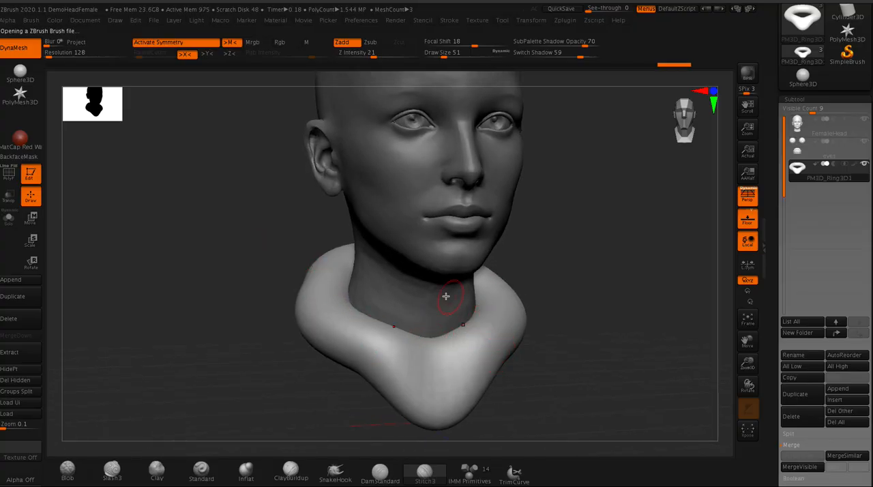
pyautogui.moveTo(349, 338); pyautogui.dragTo(352, 354)
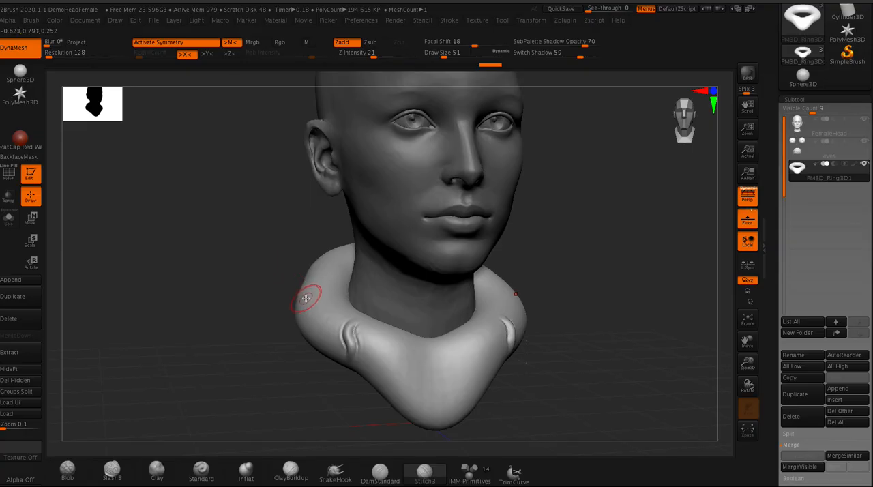
pyautogui.press('space')
pyautogui.moveTo(334, 311); pyautogui.dragTo(322, 311)
pyautogui.moveTo(339, 346); pyautogui.dragTo(328, 326)
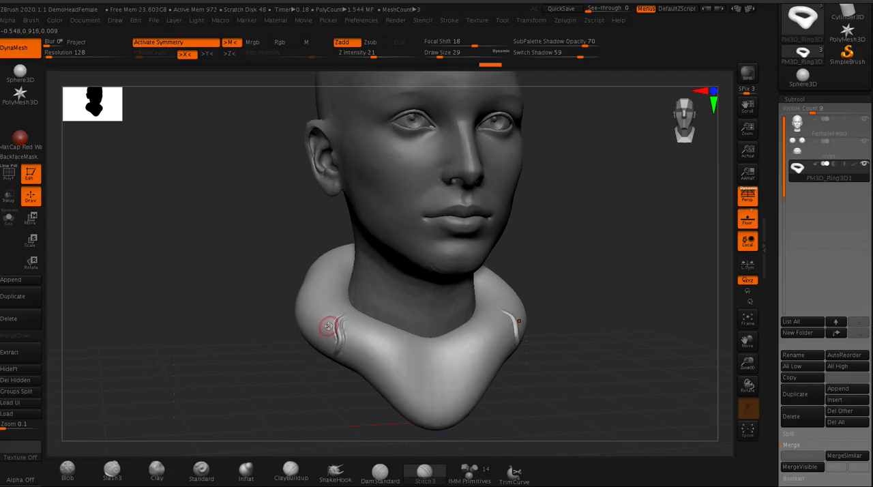
pyautogui.moveTo(360, 369)
pyautogui.mouseDown()
pyautogui.moveTo(350, 360)
pyautogui.moveTo(352, 317)
pyautogui.mouseUp()
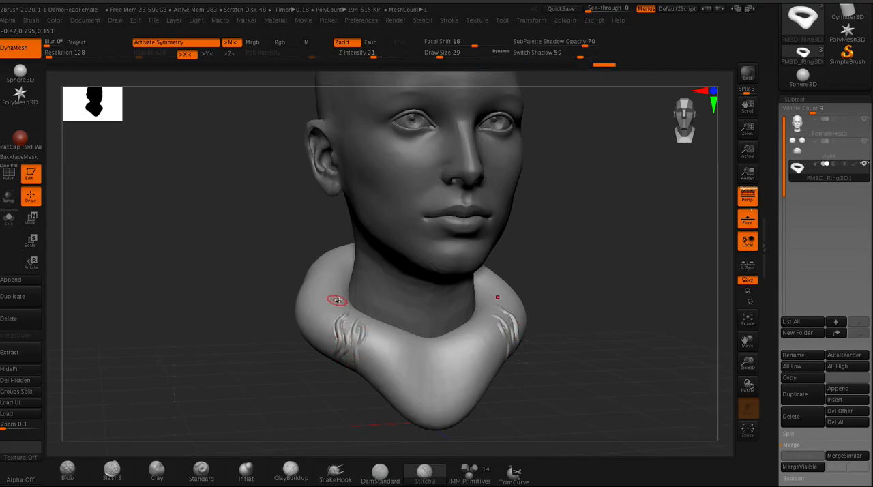
# - Set the draw size to 62 and cover both sides of the collar with mirrored, larger fur-like folds
pyautogui.press('space')
pyautogui.moveTo(327, 315); pyautogui.dragTo(312, 309)
pyautogui.moveTo(340, 270)
pyautogui.mouseDown()
pyautogui.moveTo(311, 288)
pyautogui.moveTo(310, 276)
pyautogui.mouseUp()
pyautogui.moveTo(369, 333); pyautogui.dragTo(361, 373)
pyautogui.moveTo(332, 278)
pyautogui.mouseDown()
pyautogui.moveTo(305, 299)
pyautogui.moveTo(327, 324)
pyautogui.mouseUp()
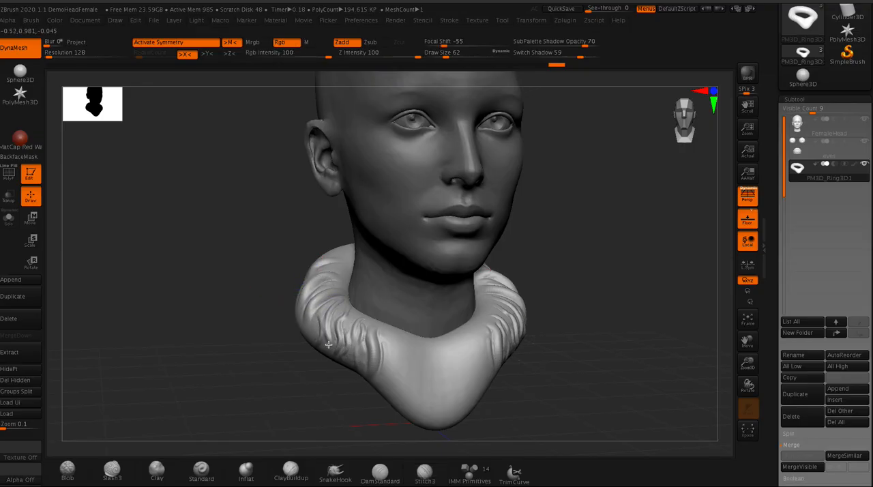
# - Set the draw size to 33 and extend mirrored fur strokes over the collar's sides and down toward its front point
pyautogui.keyDown('shift'); pyautogui.moveTo(282, 212); pyautogui.dragTo(232, 244); pyautogui.keyUp('shift')
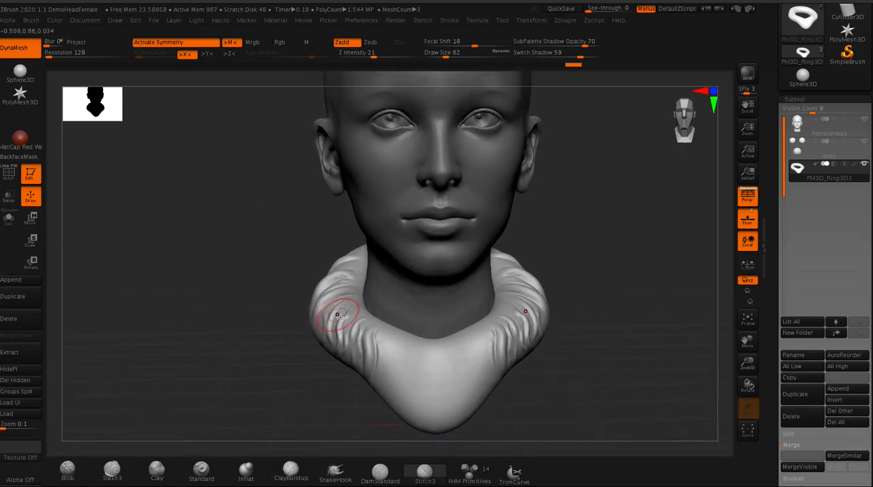
pyautogui.press('space')
pyautogui.moveTo(351, 328); pyautogui.dragTo(340, 328)
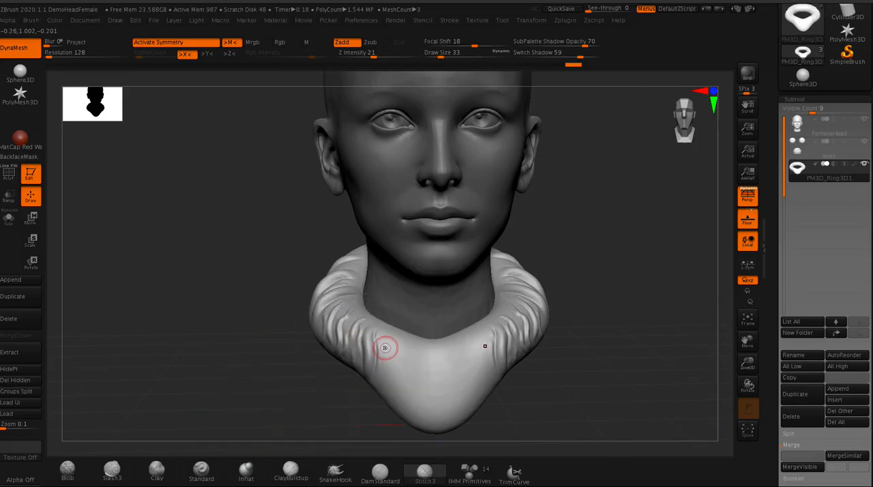
pyautogui.moveTo(390, 370); pyautogui.dragTo(393, 383)
pyautogui.moveTo(401, 387)
pyautogui.mouseDown()
pyautogui.moveTo(407, 402)
pyautogui.moveTo(411, 382)
pyautogui.moveTo(376, 327)
pyautogui.moveTo(354, 371)
pyautogui.mouseUp()
pyautogui.moveTo(345, 334); pyautogui.dragTo(337, 353)
pyautogui.moveTo(263, 316)
pyautogui.mouseDown()
pyautogui.moveTo(322, 319)
pyautogui.moveTo(307, 343)
pyautogui.moveTo(299, 321)
pyautogui.moveTo(281, 317)
pyautogui.moveTo(275, 294)
pyautogui.moveTo(273, 311)
pyautogui.mouseUp()
pyautogui.moveTo(269, 277); pyautogui.dragTo(254, 305)
pyautogui.moveTo(275, 256); pyautogui.dragTo(292, 248)
pyautogui.moveTo(213, 235)
pyautogui.mouseDown()
pyautogui.moveTo(186, 220)
pyautogui.moveTo(204, 230)
pyautogui.mouseUp()
pyautogui.moveTo(300, 310)
pyautogui.mouseDown()
pyautogui.moveTo(316, 337)
pyautogui.moveTo(330, 406)
pyautogui.mouseUp()
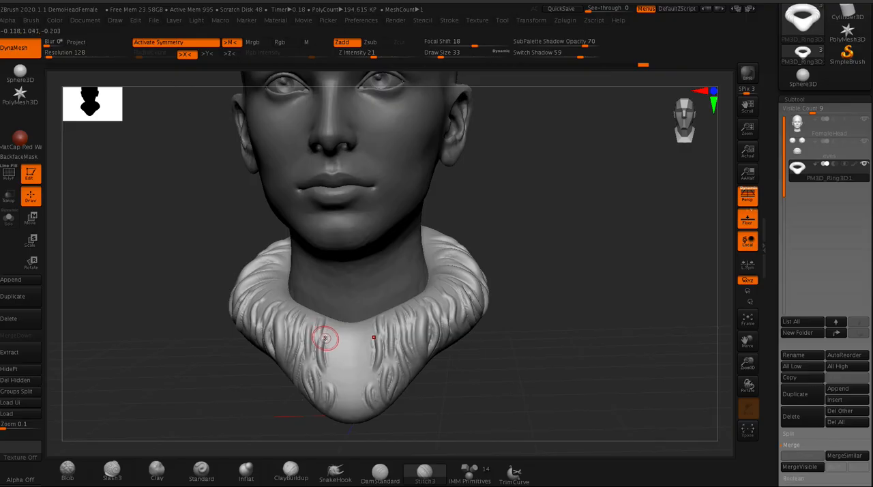
# - Try fur strokes down the smooth strip at the collar's centre front, then undo them
pyautogui.press('x')
pyautogui.moveTo(333, 341)
pyautogui.mouseDown()
pyautogui.moveTo(337, 366)
pyautogui.moveTo(347, 331)
pyautogui.moveTo(354, 375)
pyautogui.mouseUp()
pyautogui.moveTo(365, 331)
pyautogui.mouseDown()
pyautogui.moveTo(367, 384)
pyautogui.moveTo(340, 374)
pyautogui.moveTo(341, 406)
pyautogui.mouseUp()
pyautogui.press('x')
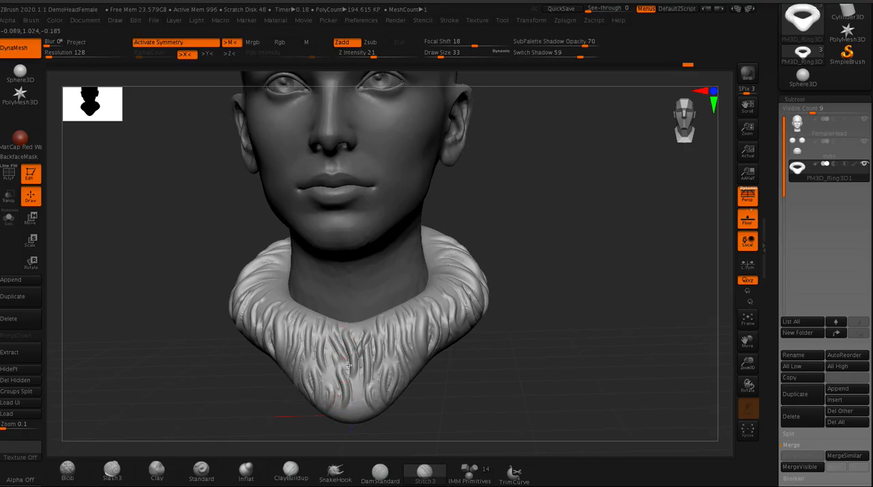
pyautogui.moveTo(332, 340); pyautogui.dragTo(345, 361)
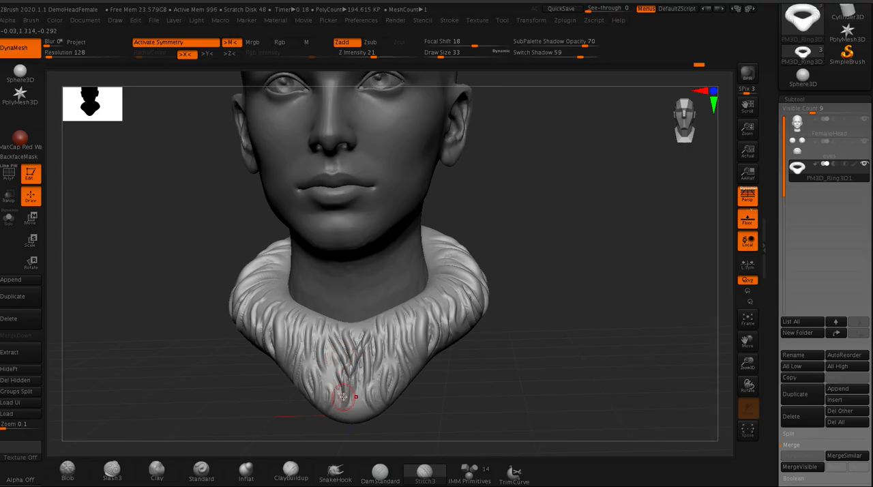
pyautogui.hotkey('ctrl', 'z')
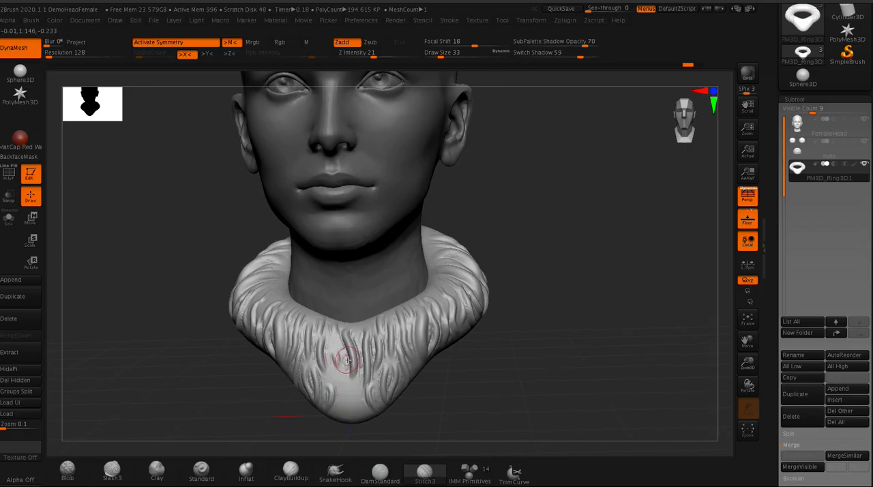
# - Turn off symmetry, undo the remaining centre stroke and fill the collar's centre front with individual fur strokes
pyautogui.press('x')
pyautogui.hotkey('ctrl', 'z')
pyautogui.moveTo(336, 346)
pyautogui.mouseDown()
pyautogui.moveTo(344, 421)
pyautogui.moveTo(356, 418)
pyautogui.mouseUp()
pyautogui.moveTo(310, 336); pyautogui.dragTo(327, 377)
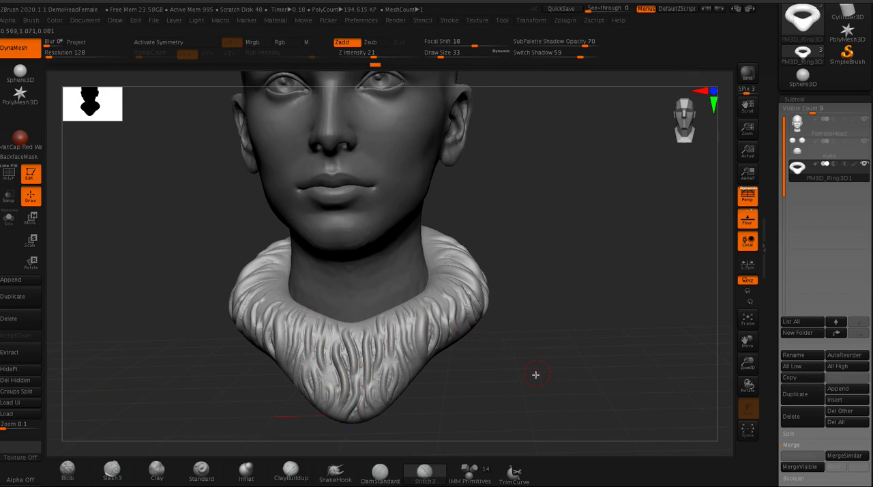
# - Add further unmirrored fur strokes along one side of the collar at draw size 33
pyautogui.moveTo(537, 374); pyautogui.dragTo(482, 404)
pyautogui.moveTo(483, 229); pyautogui.dragTo(491, 295)
pyautogui.moveTo(469, 238); pyautogui.dragTo(469, 292)
pyautogui.moveTo(460, 248)
pyautogui.mouseDown()
pyautogui.moveTo(464, 267)
pyautogui.moveTo(469, 227)
pyautogui.moveTo(452, 293)
pyautogui.moveTo(483, 212)
pyautogui.moveTo(480, 288)
pyautogui.mouseUp()
pyautogui.moveTo(204, 342)
pyautogui.mouseDown()
pyautogui.moveTo(238, 318)
pyautogui.moveTo(248, 321)
pyautogui.moveTo(204, 358)
pyautogui.mouseUp()
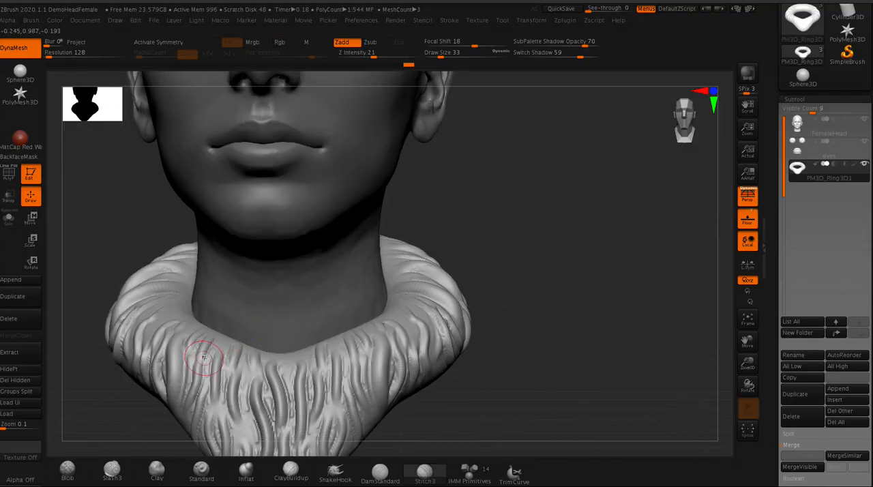
# - Extend the fur strokes from the side of the collar toward the smooth area at the nape
pyautogui.press('ctrl')
pyautogui.keyDown('alt'); pyautogui.moveTo(123, 409); pyautogui.dragTo(257, 346); pyautogui.keyUp('alt')
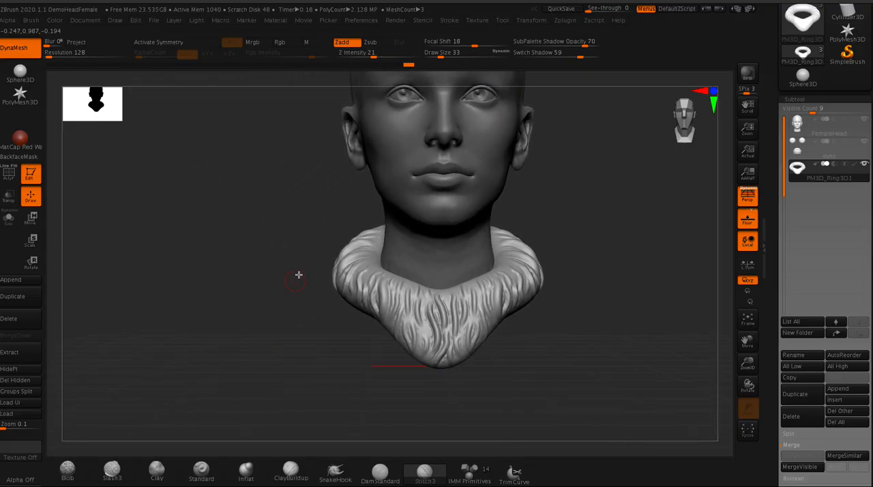
pyautogui.moveTo(276, 223); pyautogui.dragTo(304, 237)
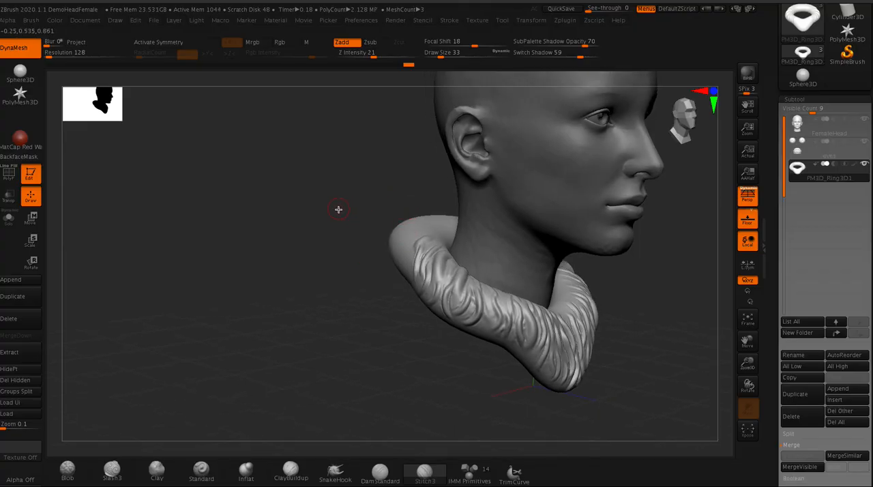
pyautogui.keyDown('alt'); pyautogui.moveTo(340, 209); pyautogui.dragTo(292, 287); pyautogui.keyUp('alt')
pyautogui.moveTo(320, 230); pyautogui.dragTo(328, 234)
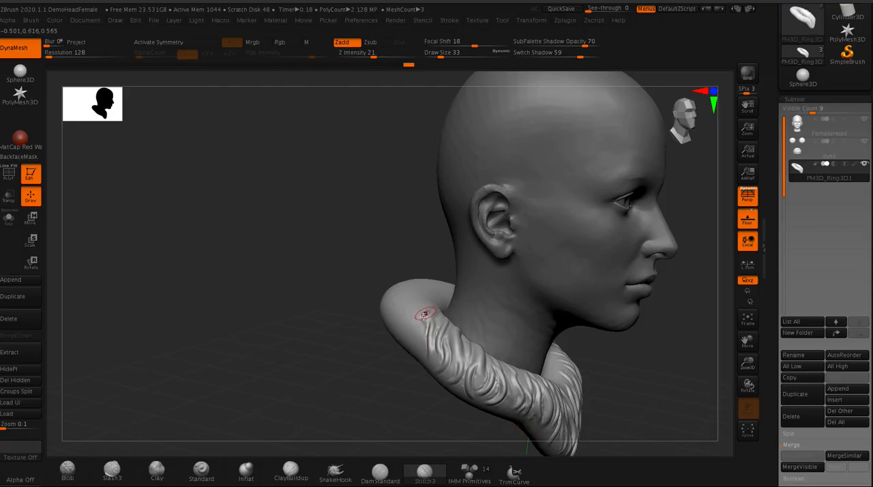
pyautogui.moveTo(420, 326)
pyautogui.mouseDown()
pyautogui.moveTo(419, 355)
pyautogui.moveTo(412, 355)
pyautogui.mouseUp()
pyautogui.moveTo(423, 303)
pyautogui.mouseDown()
pyautogui.moveTo(396, 332)
pyautogui.moveTo(388, 306)
pyautogui.moveTo(384, 316)
pyautogui.mouseUp()
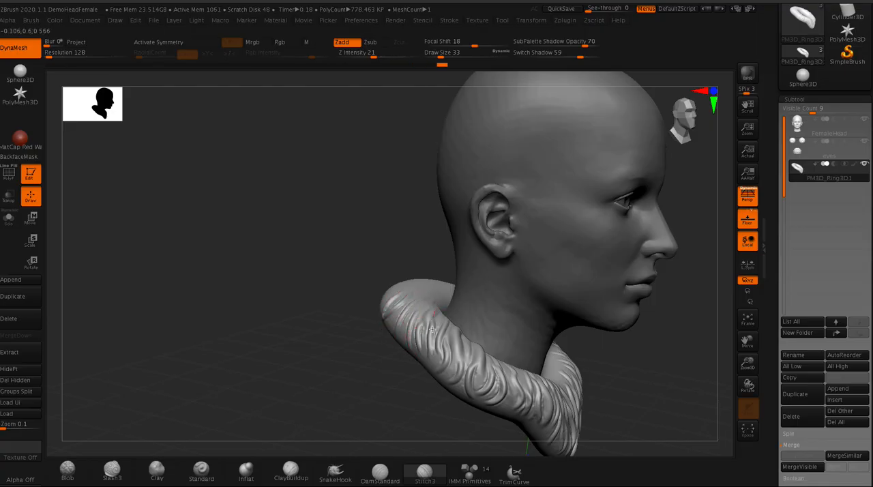
# - Rewind the collar's undo history to entry 19 to restore its smooth surface without fur strokes
pyautogui.moveTo(380, 259); pyautogui.dragTo(291, 271)
pyautogui.press('f')
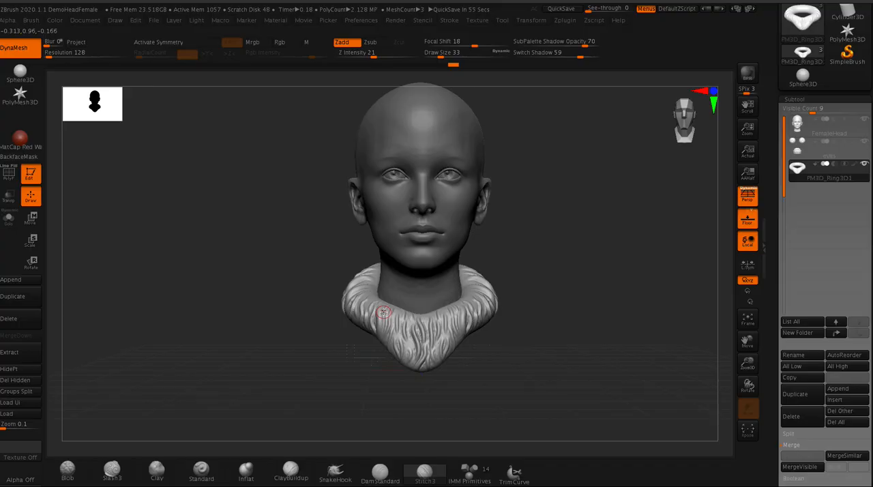
pyautogui.keyDown('alt'); pyautogui.moveTo(319, 163); pyautogui.dragTo(327, 201); pyautogui.keyUp('alt')
pyautogui.moveTo(305, 249); pyautogui.dragTo(308, 228)
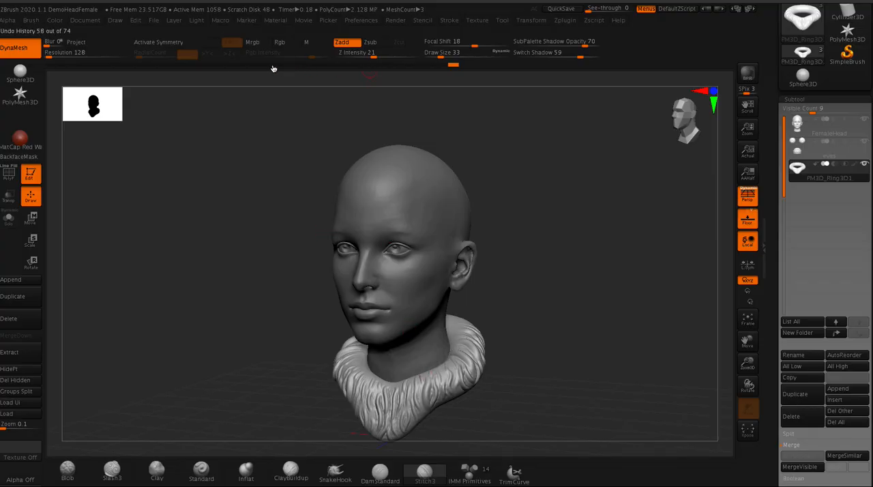
pyautogui.moveTo(219, 68); pyautogui.dragTo(140, 64)
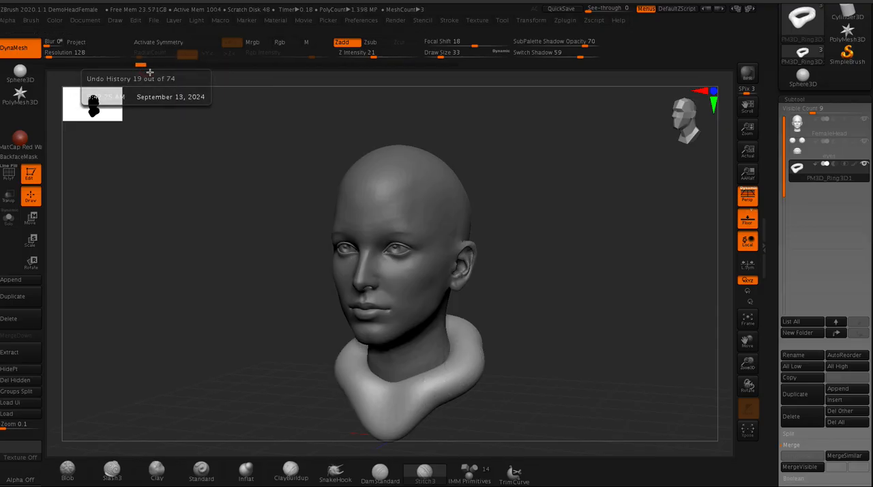
# - Load the bottom-row Fur_3Strands brush from the Fur folder of the brush library
pyautogui.press(',')
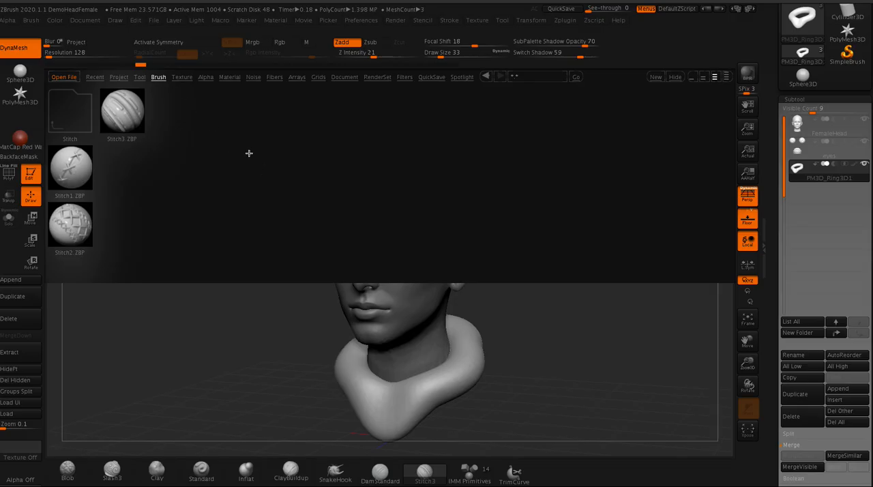
pyautogui.click(158, 78)
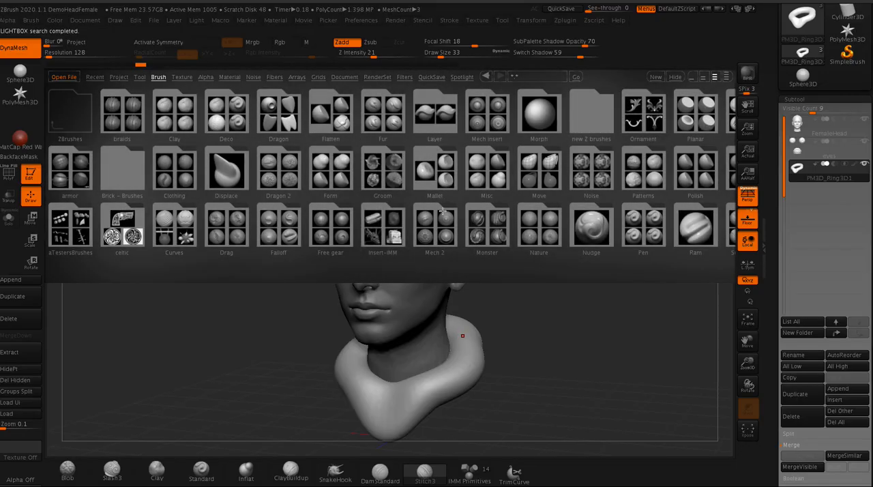
pyautogui.click(376, 118)
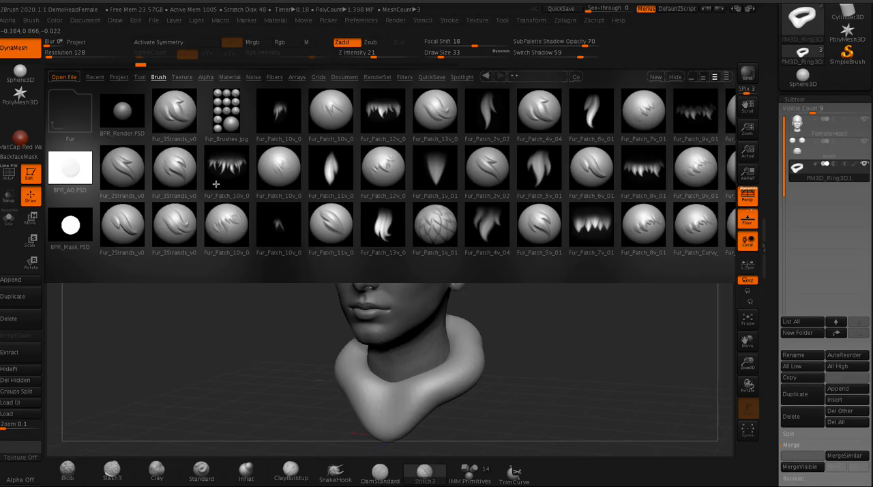
pyautogui.click(540, 225)
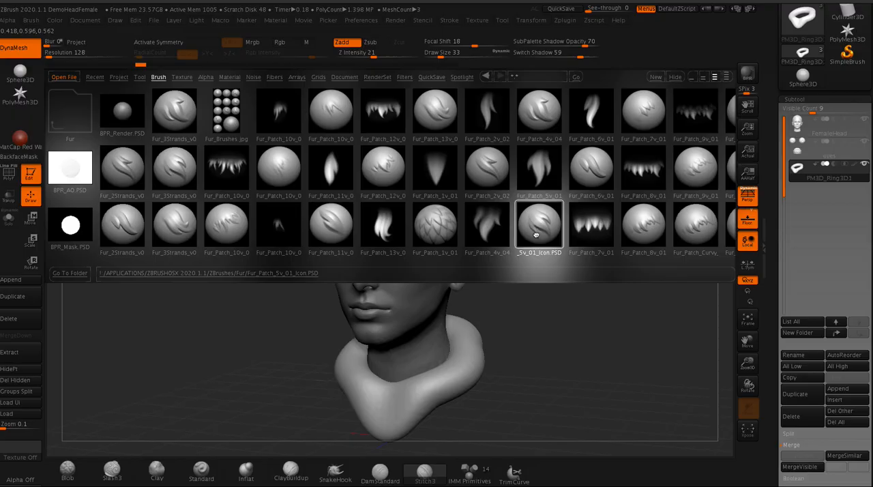
pyautogui.doubleClick(173, 222)
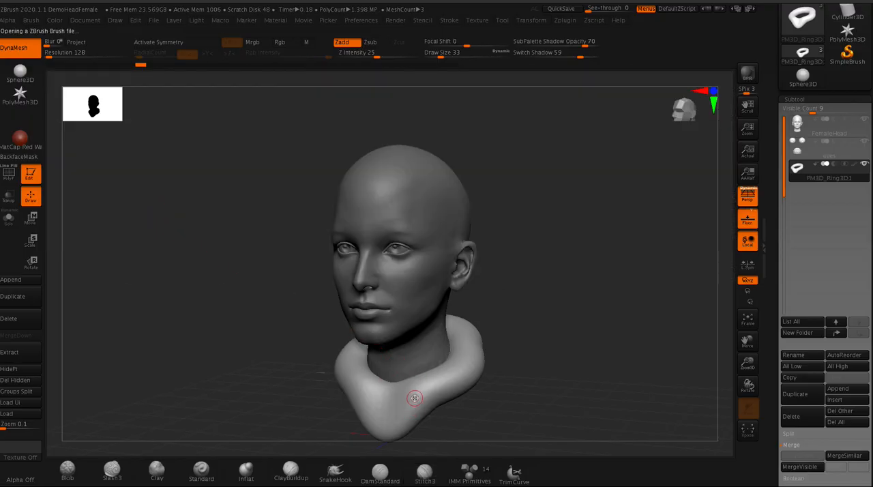
# - Test the fur brush on the collar's front and accept discarding the newer undo history entries
pyautogui.moveTo(270, 309)
pyautogui.mouseDown()
pyautogui.moveTo(258, 230)
pyautogui.moveTo(269, 327)
pyautogui.moveTo(234, 328)
pyautogui.moveTo(282, 253)
pyautogui.mouseUp()
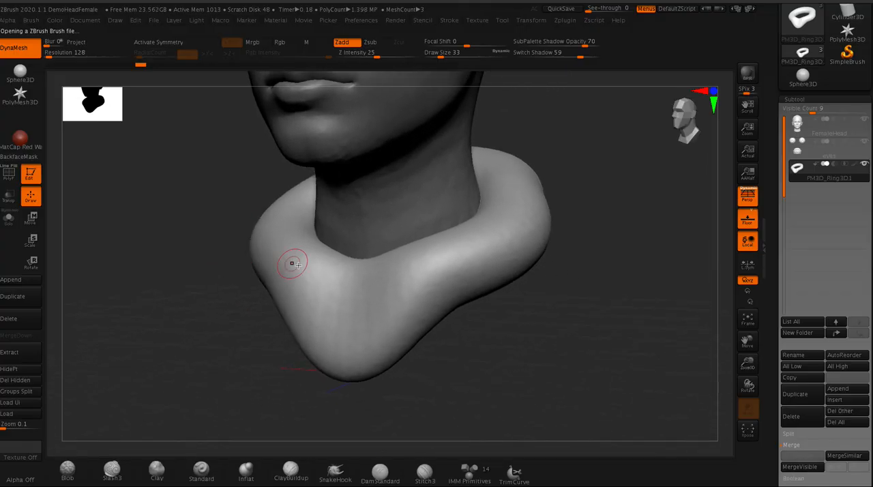
pyautogui.moveTo(400, 298); pyautogui.dragTo(402, 284)
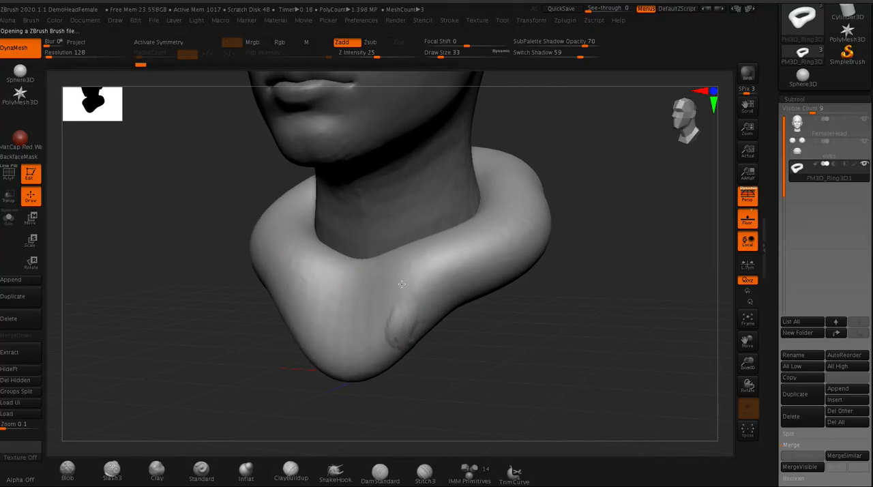
pyautogui.click(404, 278)
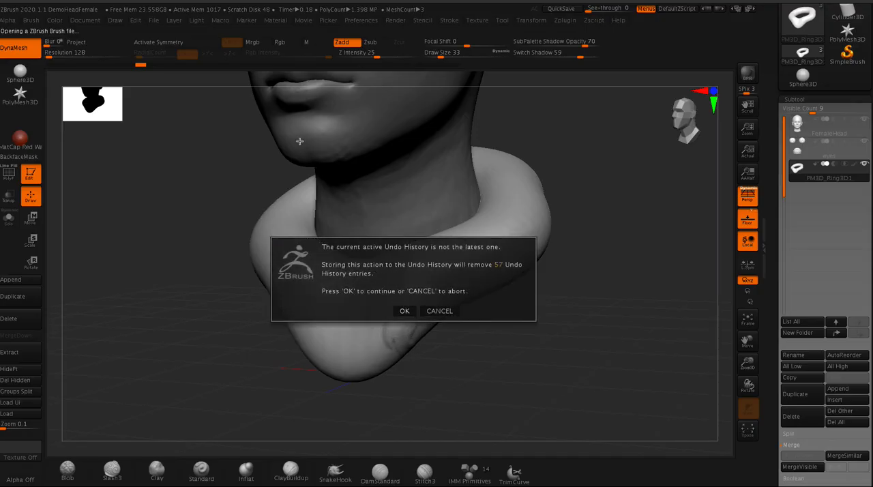
pyautogui.click(415, 311)
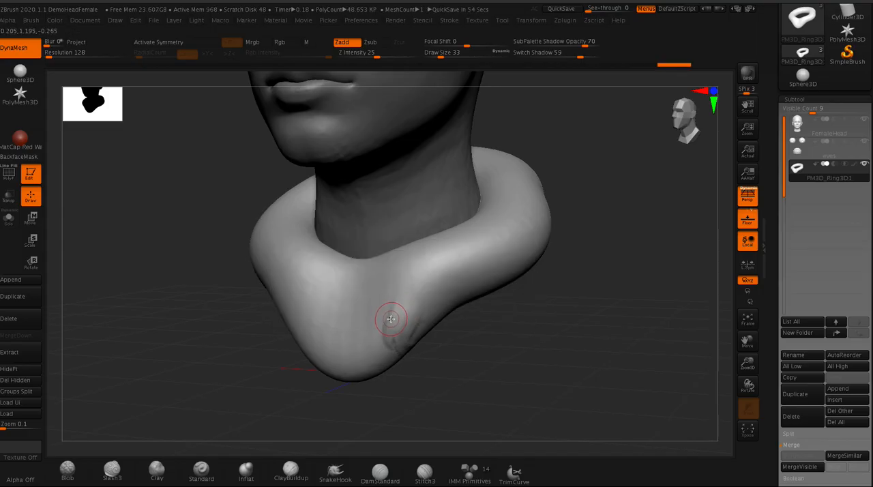
# - Subdivide the collar three times and stamp a three-strand fur tuft on its front
pyautogui.hotkey('ctrl', 'd')
pyautogui.hotkey('ctrl', 'd')
pyautogui.hotkey('ctrl', 'd')
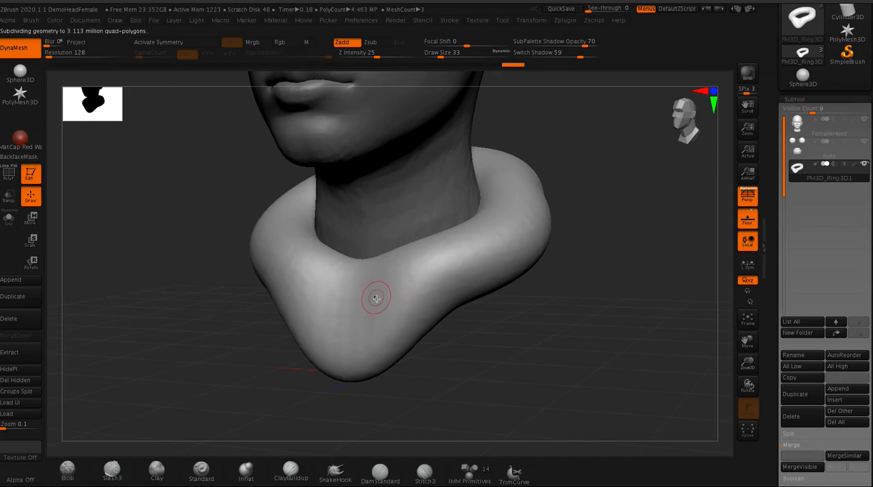
pyautogui.moveTo(391, 307)
pyautogui.mouseDown()
pyautogui.moveTo(386, 321)
pyautogui.moveTo(369, 263)
pyautogui.moveTo(387, 242)
pyautogui.moveTo(388, 338)
pyautogui.mouseUp()
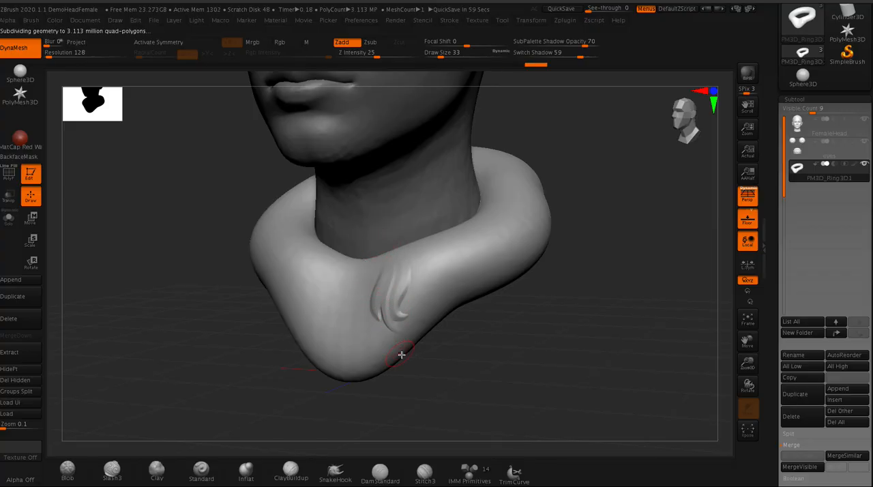
pyautogui.moveTo(380, 333)
pyautogui.mouseDown()
pyautogui.moveTo(393, 292)
pyautogui.moveTo(384, 351)
pyautogui.mouseUp()
pyautogui.moveTo(381, 299)
pyautogui.mouseDown()
pyautogui.moveTo(372, 331)
pyautogui.moveTo(394, 312)
pyautogui.mouseUp()
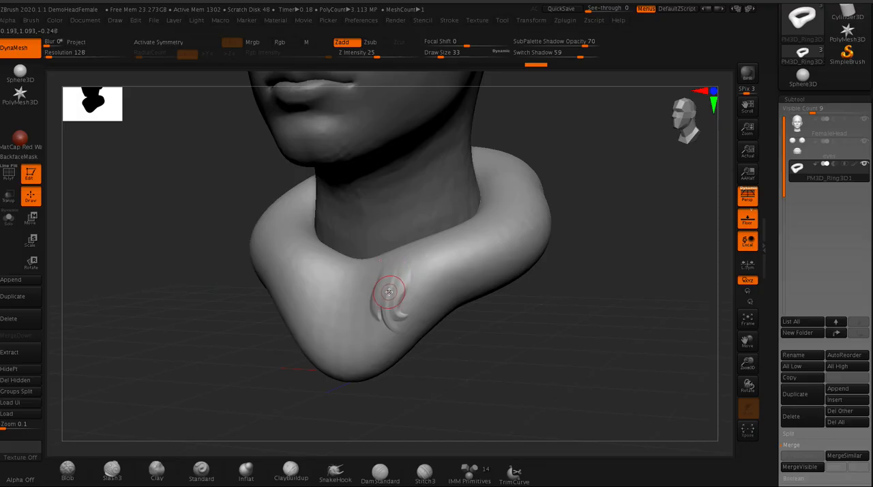
# - Load the middle-row Fur_3Strands brush, test a tuft on the collar's front, and raise the Z Intensity to 46
pyautogui.press(',')
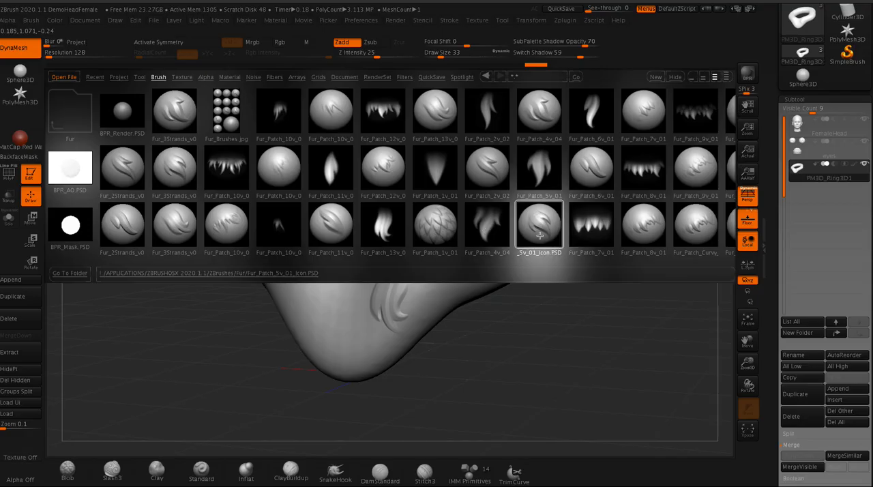
pyautogui.doubleClick(176, 167)
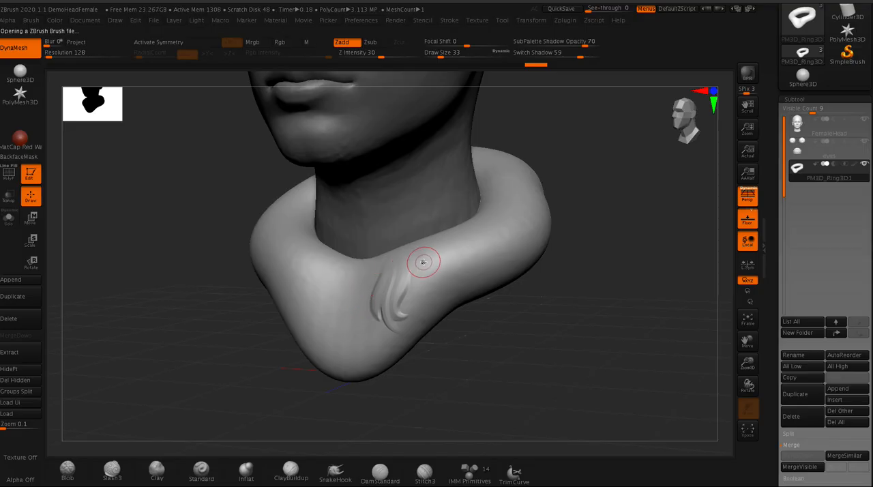
pyautogui.press('space')
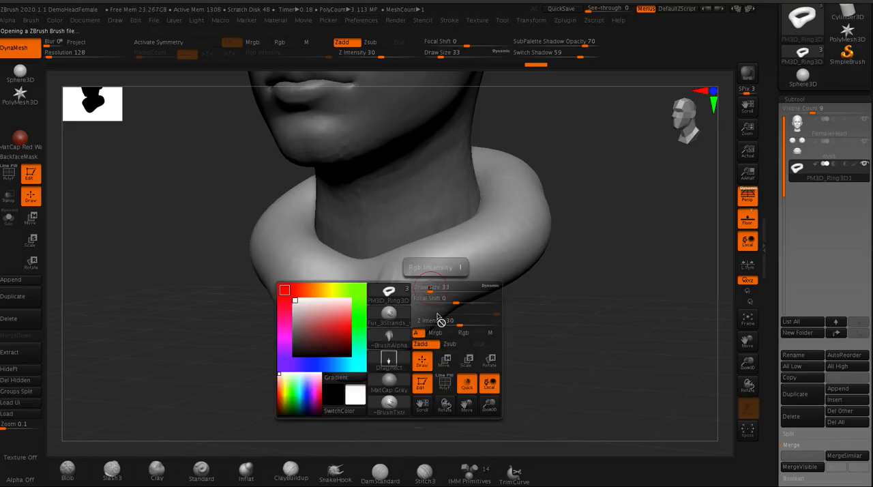
pyautogui.moveTo(459, 323); pyautogui.dragTo(466, 325)
pyautogui.moveTo(438, 281); pyautogui.dragTo(428, 235)
pyautogui.press('space')
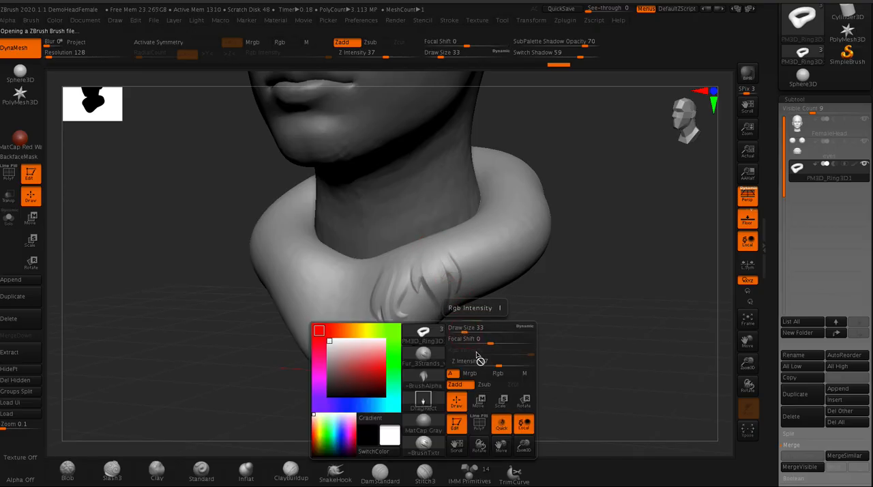
pyautogui.moveTo(506, 364); pyautogui.dragTo(505, 365)
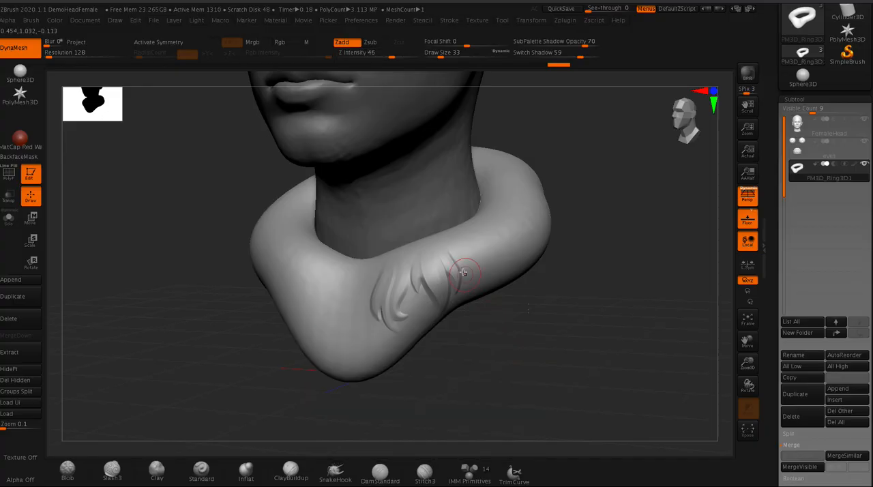
# - Try another three-strand tuft higher on the collar and undo the latest test tufts
pyautogui.moveTo(474, 259)
pyautogui.mouseDown()
pyautogui.moveTo(468, 225)
pyautogui.moveTo(450, 234)
pyautogui.moveTo(448, 214)
pyautogui.moveTo(436, 228)
pyautogui.mouseUp()
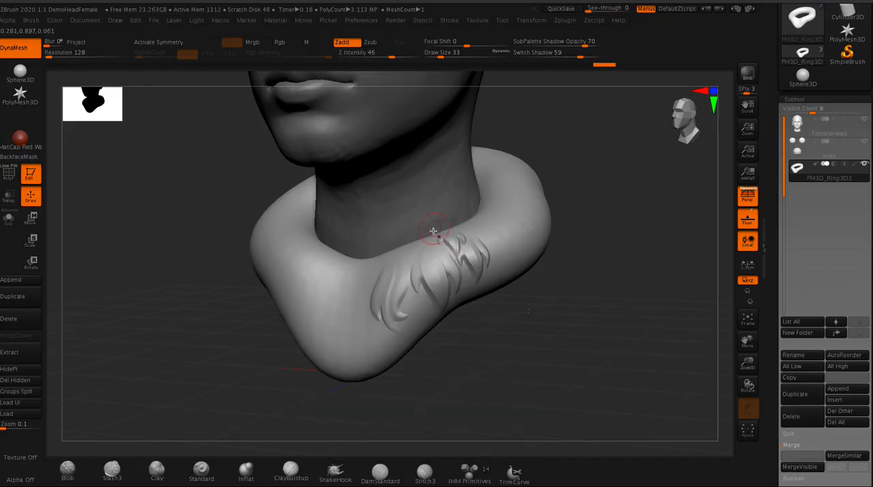
pyautogui.hotkey('ctrl', 'z')
pyautogui.hotkey('ctrl', 'z')
pyautogui.hotkey('ctrl', 'z')
pyautogui.hotkey('ctrl', 'z')
pyautogui.hotkey('ctrl', 'z')
pyautogui.hotkey('ctrl', 'z')
pyautogui.hotkey('ctrl', 'z')
# - Stamp overlapping three-strand fur tufts along the lower front edge and tip of the collar
pyautogui.moveTo(394, 396); pyautogui.dragTo(367, 338)
pyautogui.moveTo(411, 318); pyautogui.dragTo(399, 310)
pyautogui.moveTo(400, 353); pyautogui.dragTo(385, 332)
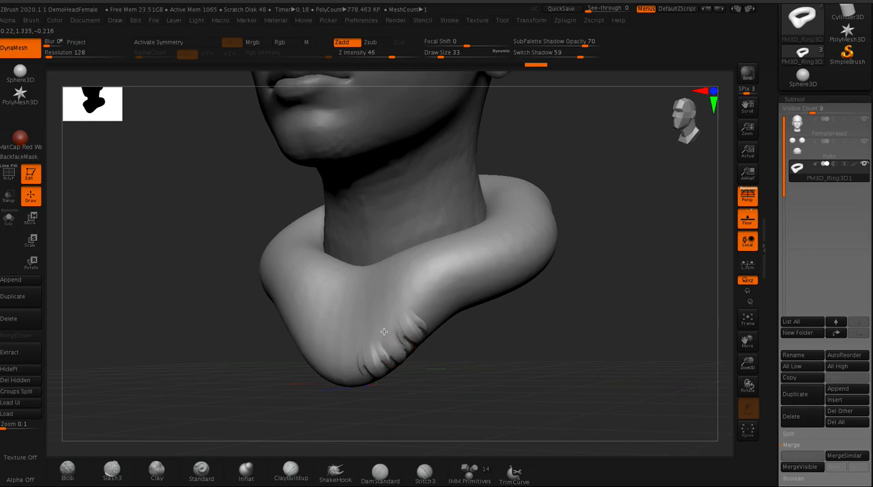
pyautogui.moveTo(341, 375)
pyautogui.mouseDown()
pyautogui.moveTo(344, 342)
pyautogui.moveTo(354, 345)
pyautogui.moveTo(348, 361)
pyautogui.moveTo(385, 282)
pyautogui.mouseUp()
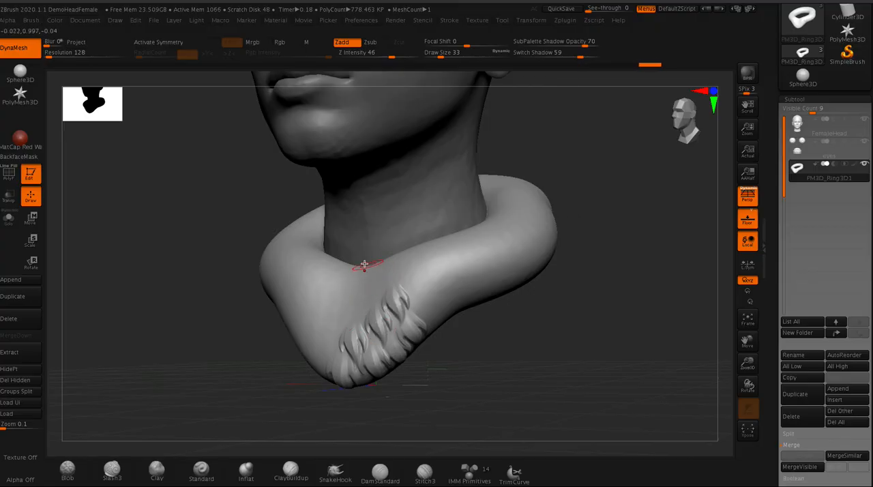
pyautogui.moveTo(146, 207); pyautogui.dragTo(175, 228)
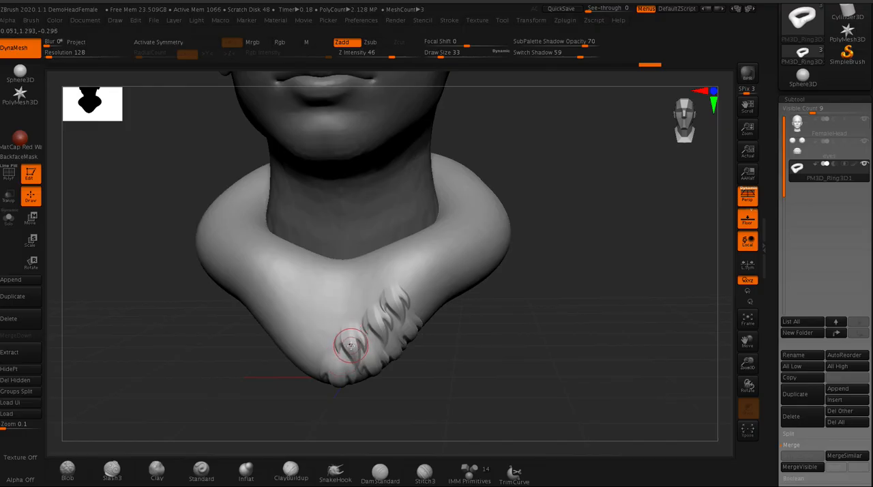
pyautogui.moveTo(326, 298)
pyautogui.keyDown('shift'); pyautogui.mouseDown()
pyautogui.moveTo(347, 327)
pyautogui.moveTo(354, 318)
pyautogui.mouseUp(); pyautogui.keyUp('shift')
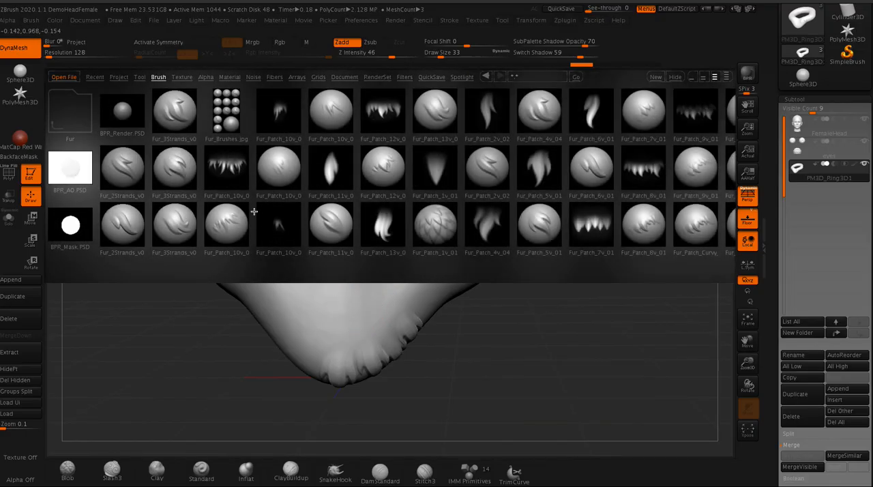
# - Stamp tufts on the collar's lower front with the bottom-row Fur_2Strands brush and switch to the top-row Fur_3Strands brush
pyautogui.doubleClick(126, 223)
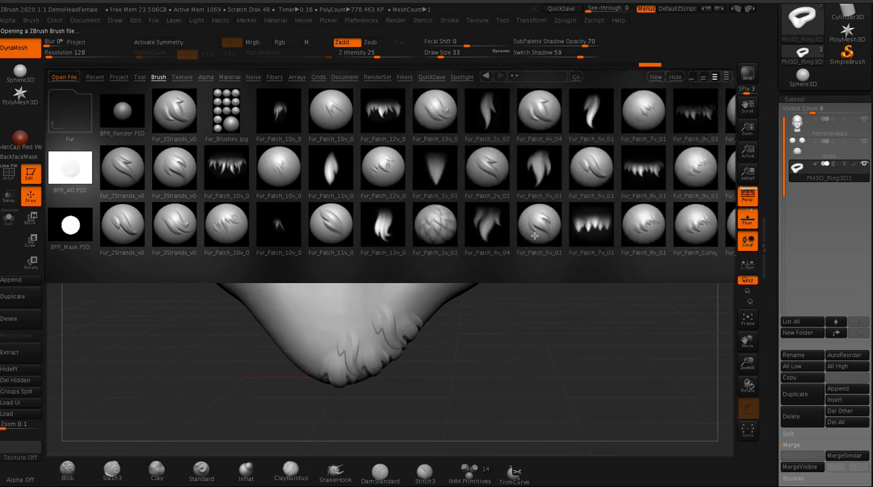
pyautogui.click(536, 113)
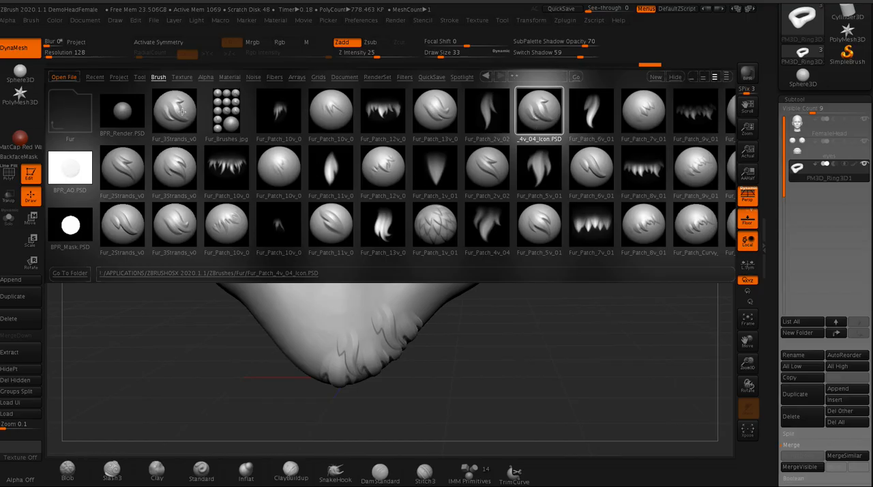
pyautogui.doubleClick(182, 112)
# - Test the three-strand brush, undo the last mark, and stamp a tuft below the neck at Z Intensity 53
pyautogui.moveTo(395, 260); pyautogui.dragTo(387, 255)
pyautogui.moveTo(366, 315); pyautogui.dragTo(358, 287)
pyautogui.moveTo(231, 356); pyautogui.dragTo(328, 339)
pyautogui.hotkey('ctrl', 'z')
pyautogui.press('space')
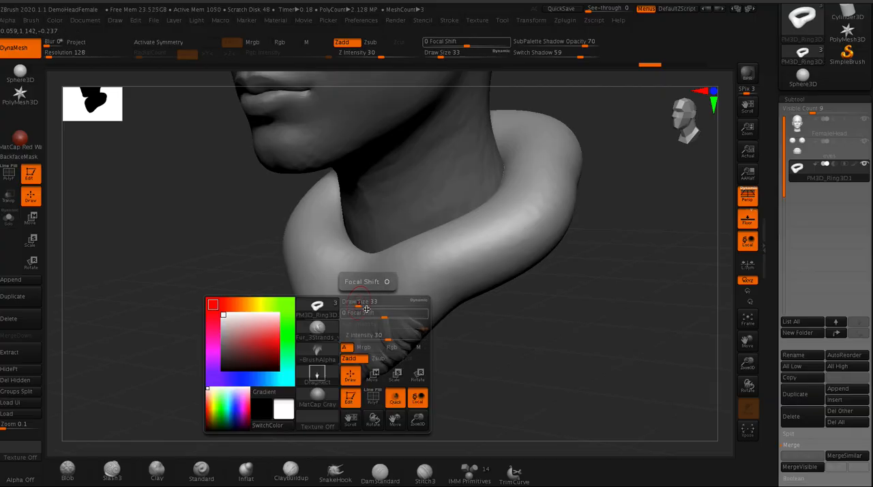
pyautogui.moveTo(386, 339); pyautogui.dragTo(391, 339)
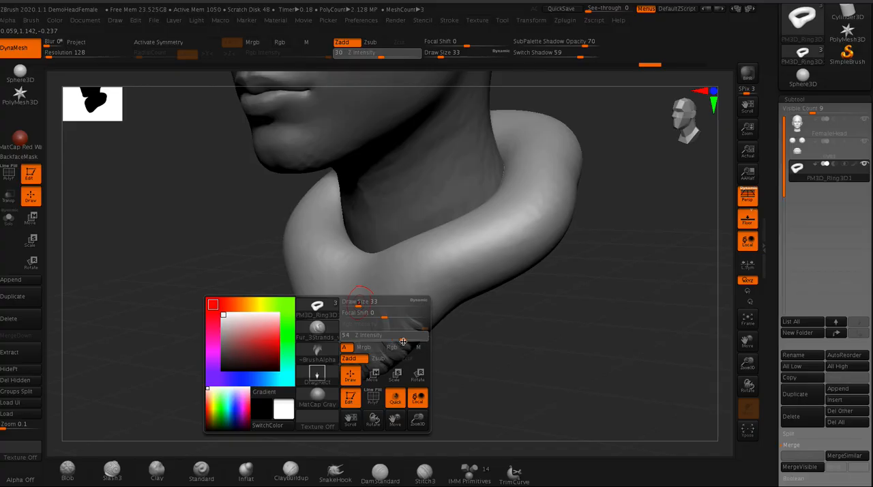
pyautogui.moveTo(380, 271); pyautogui.dragTo(376, 261)
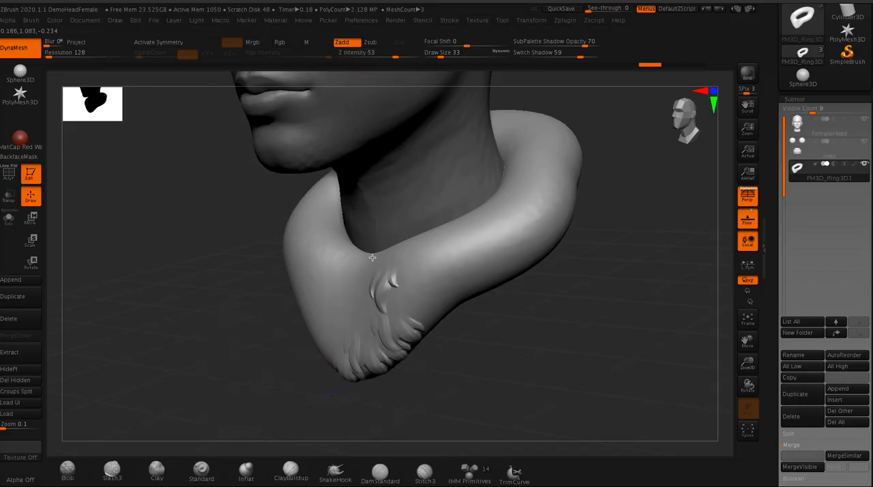
# - Stamp more three-strand fur tufts across the middle of the collar's front, above the existing lower fur
pyautogui.moveTo(230, 222)
pyautogui.mouseDown()
pyautogui.moveTo(210, 224)
pyautogui.moveTo(301, 236)
pyautogui.mouseUp()
pyautogui.moveTo(430, 359); pyautogui.dragTo(453, 358)
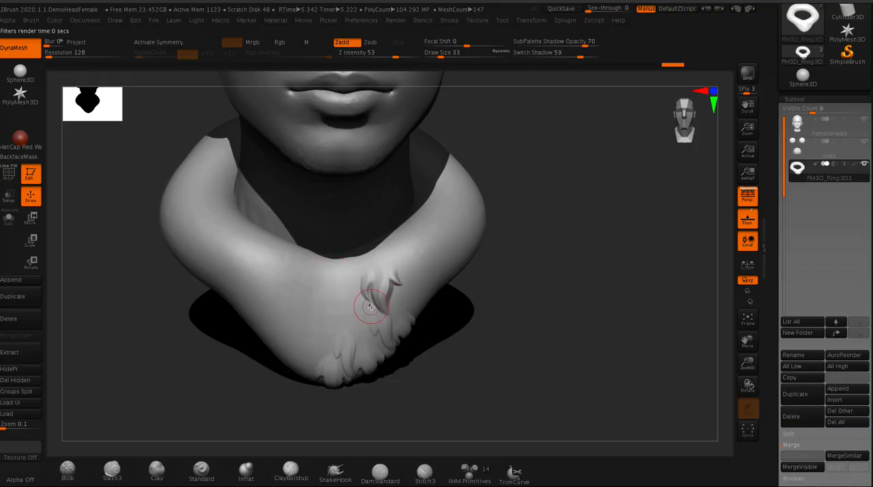
pyautogui.moveTo(450, 387); pyautogui.dragTo(241, 272)
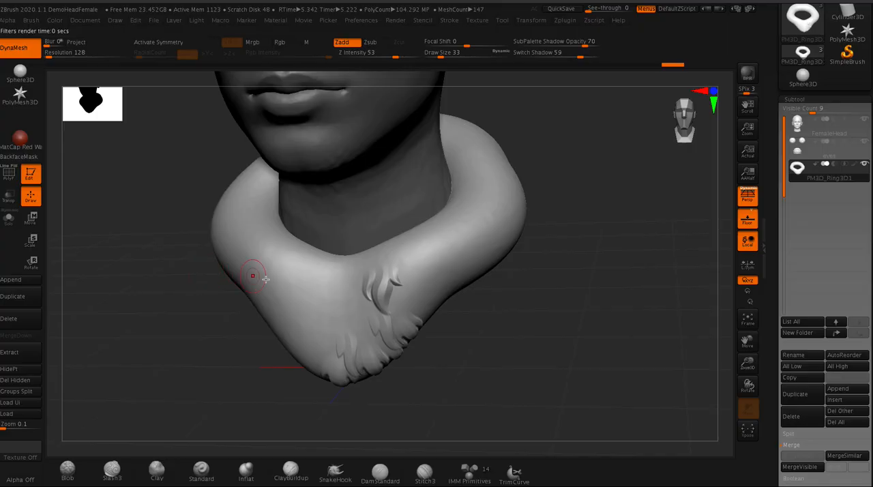
pyautogui.moveTo(358, 310)
pyautogui.mouseDown()
pyautogui.moveTo(354, 295)
pyautogui.moveTo(343, 295)
pyautogui.mouseUp()
pyautogui.moveTo(371, 304); pyautogui.dragTo(362, 291)
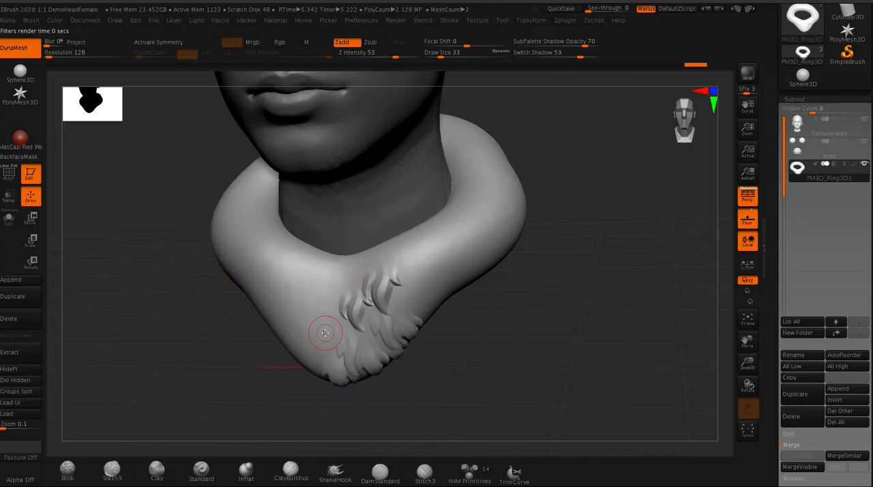
pyautogui.moveTo(324, 333); pyautogui.dragTo(323, 306)
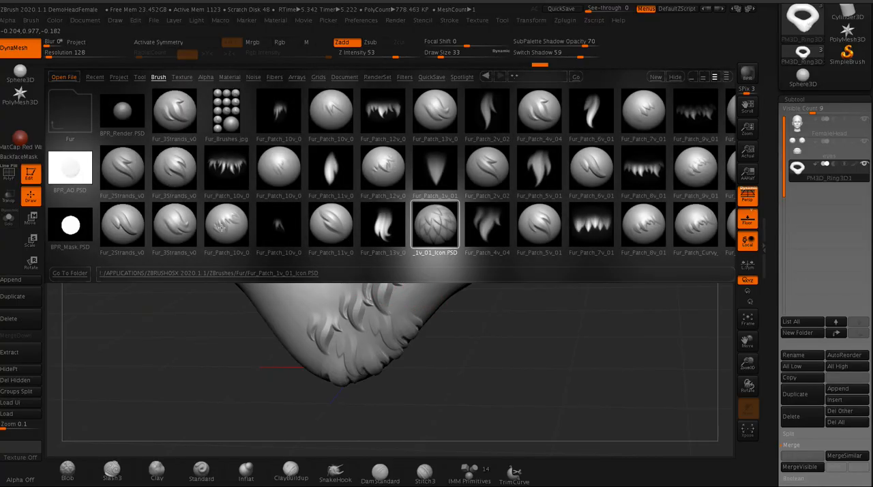
# - Load a multi-strand Fur_Patch brush from the Fur folder and set its Z Intensity to 39
pyautogui.moveTo(234, 219); pyautogui.dragTo(230, 222)
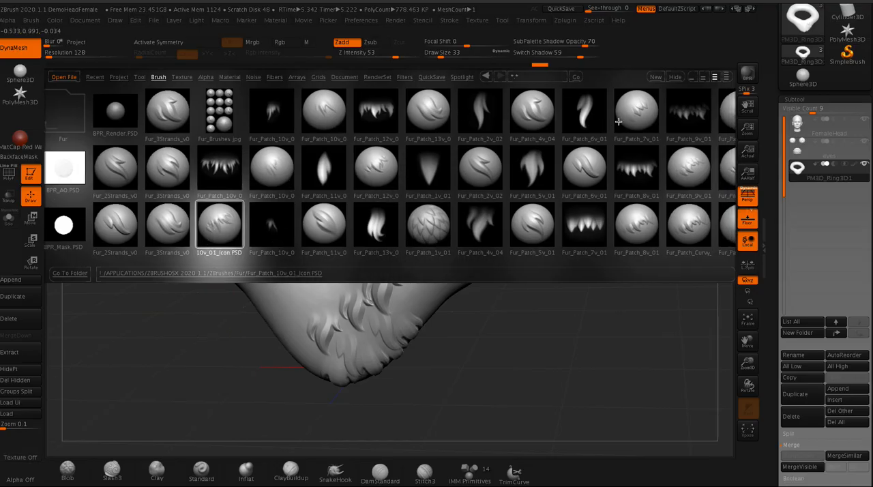
pyautogui.doubleClick(689, 220)
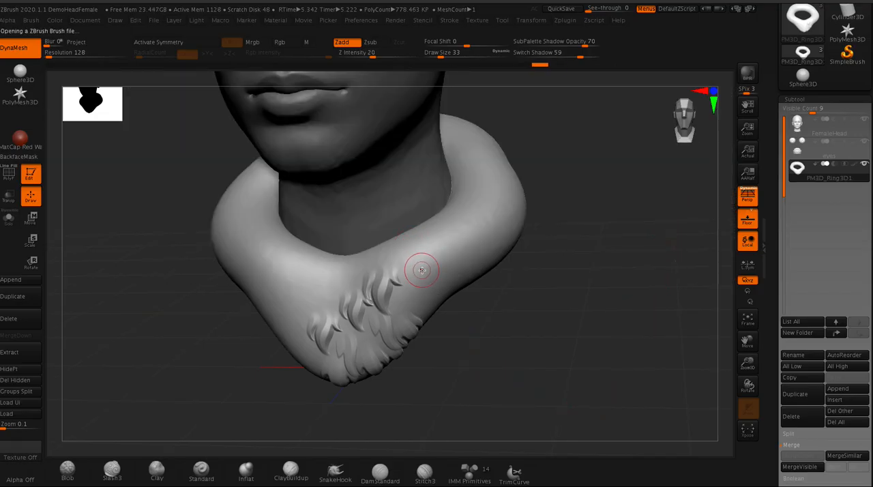
pyautogui.press('space')
# - Stamp rows of fur patches on both sides of the collar's front, just below the neck opening
pyautogui.moveTo(445, 309)
pyautogui.mouseDown()
pyautogui.moveTo(460, 309)
pyautogui.moveTo(425, 270)
pyautogui.moveTo(420, 241)
pyautogui.moveTo(405, 269)
pyautogui.moveTo(448, 313)
pyautogui.moveTo(470, 302)
pyautogui.moveTo(416, 293)
pyautogui.moveTo(402, 221)
pyautogui.moveTo(398, 230)
pyautogui.moveTo(389, 210)
pyautogui.mouseUp()
pyautogui.moveTo(355, 264)
pyautogui.mouseDown()
pyautogui.moveTo(347, 239)
pyautogui.moveTo(330, 236)
pyautogui.moveTo(331, 226)
pyautogui.moveTo(348, 254)
pyautogui.mouseUp()
pyautogui.moveTo(300, 273)
pyautogui.mouseDown()
pyautogui.moveTo(293, 245)
pyautogui.moveTo(302, 224)
pyautogui.moveTo(326, 210)
pyautogui.moveTo(311, 216)
pyautogui.mouseUp()
pyautogui.moveTo(304, 296); pyautogui.dragTo(312, 259)
pyautogui.moveTo(144, 205)
pyautogui.mouseDown()
pyautogui.moveTo(183, 208)
pyautogui.moveTo(176, 207)
pyautogui.moveTo(185, 223)
pyautogui.mouseUp()
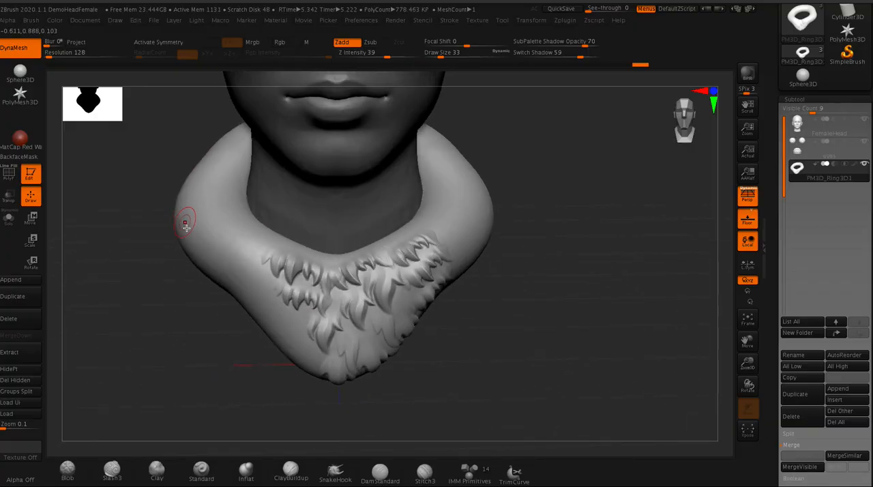
pyautogui.keyDown('alt'); pyautogui.moveTo(164, 302); pyautogui.dragTo(175, 170); pyautogui.keyUp('alt')
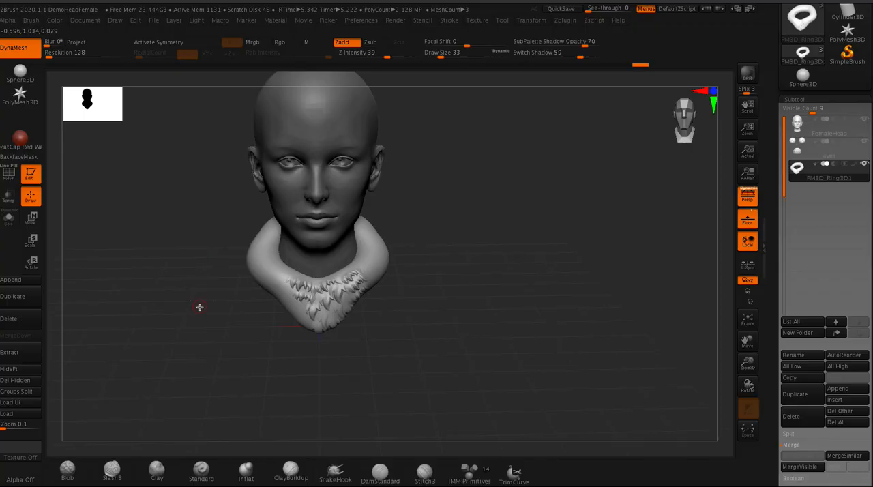
pyautogui.keyDown('alt'); pyautogui.moveTo(199, 314); pyautogui.dragTo(286, 346); pyautogui.keyUp('alt')
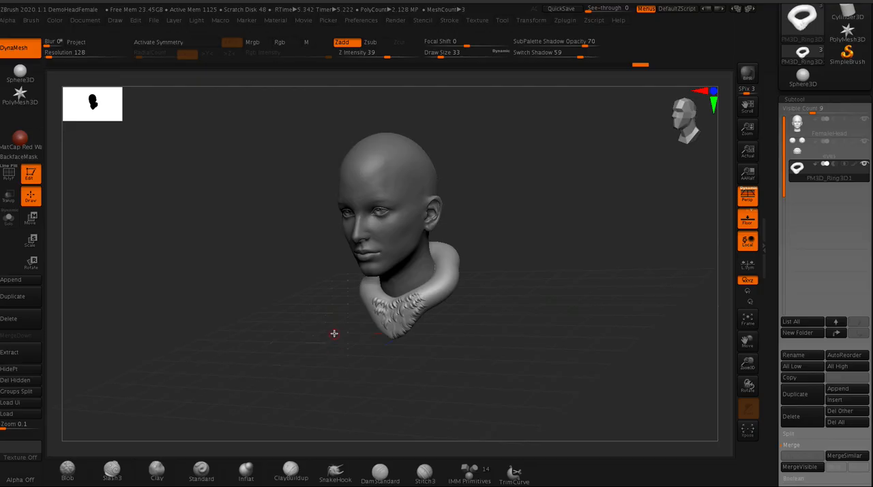
pyautogui.press(',')
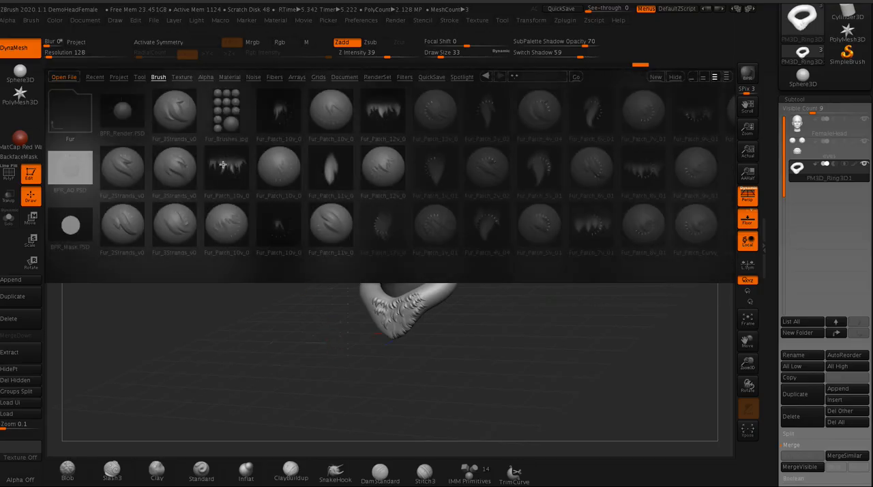
pyautogui.click(159, 77)
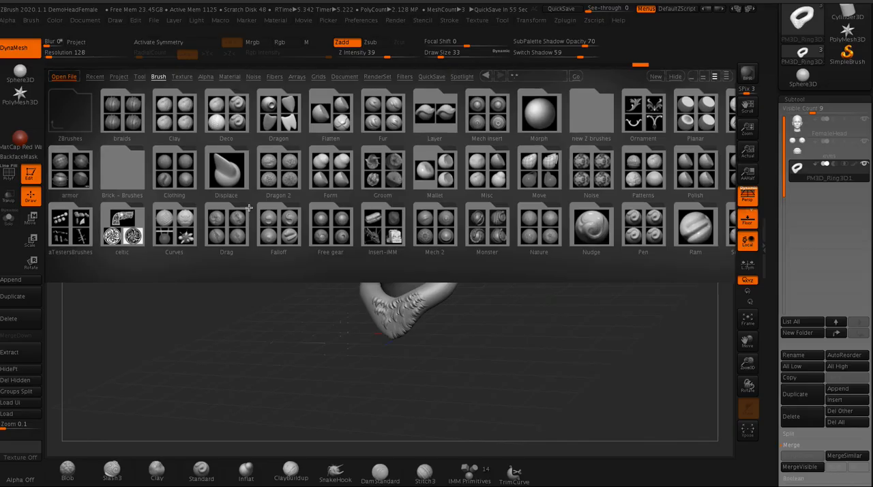
pyautogui.press(',')
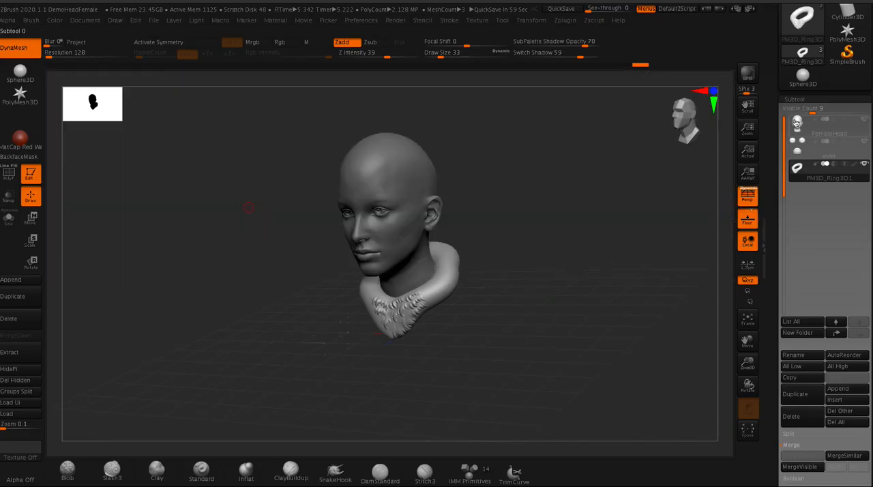
# - Append a Sphere3D to the FemaleHead subtool list and make the new sphere the active subtool
pyautogui.click(796, 126)
pyautogui.moveTo(773, 324); pyautogui.dragTo(775, 344)
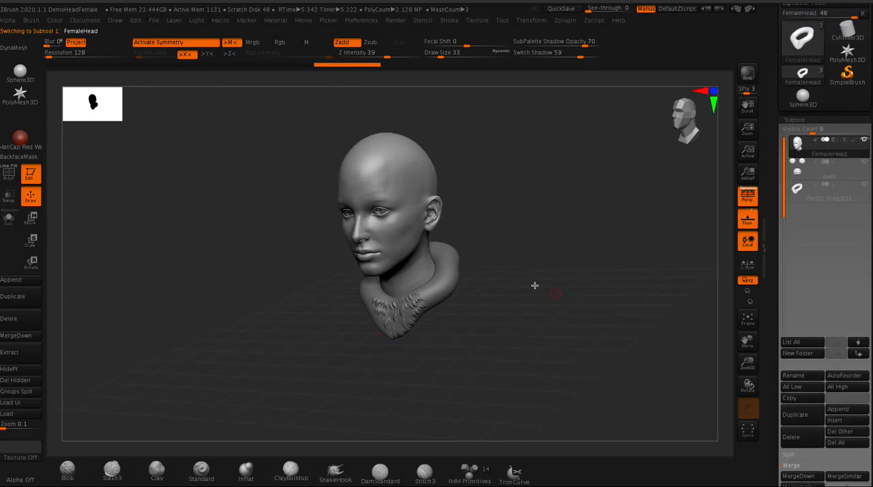
pyautogui.keyDown('alt'); pyautogui.moveTo(273, 271); pyautogui.dragTo(314, 346); pyautogui.keyUp('alt')
pyautogui.click(838, 409)
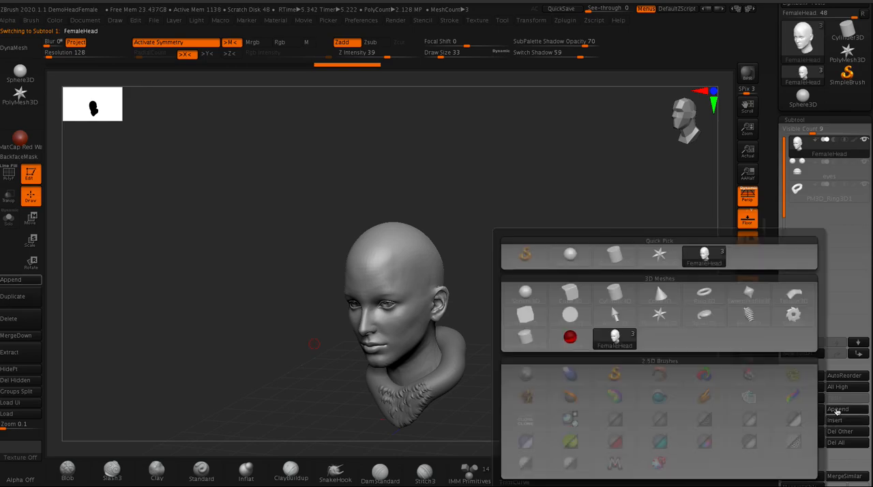
pyautogui.click(525, 307)
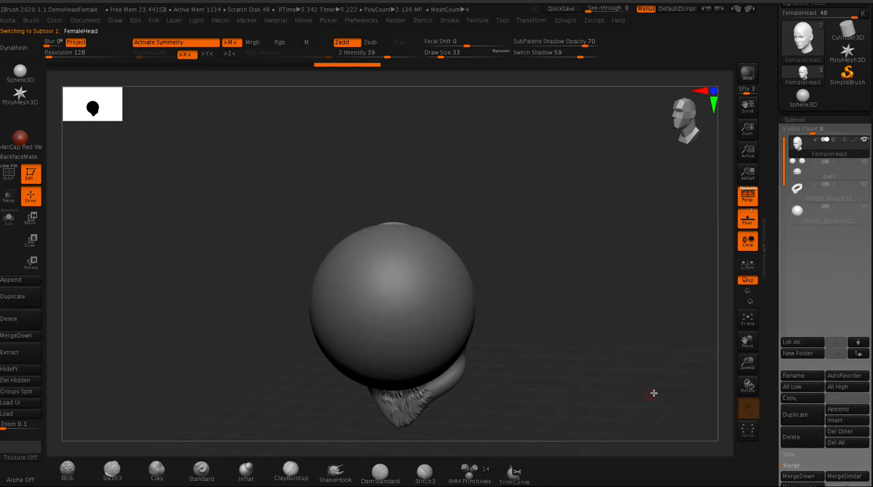
pyautogui.click(797, 211)
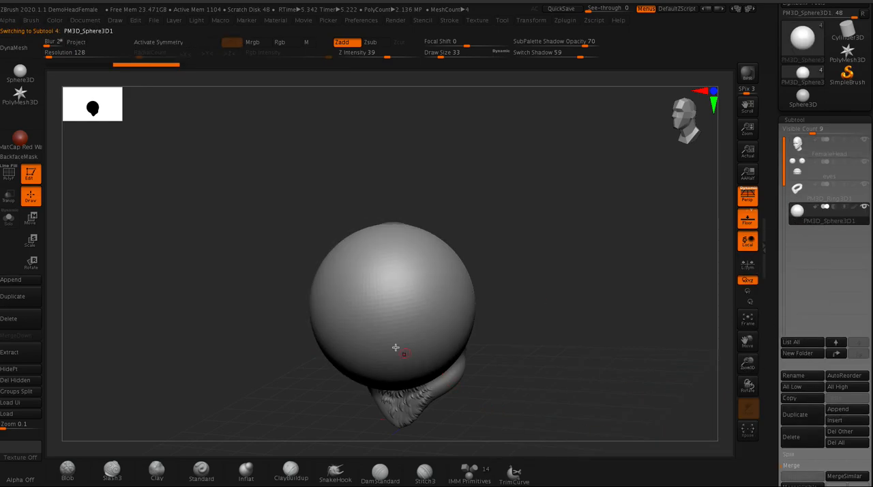
# - Scale down the sphere and position it over the back of the skull in side view
pyautogui.moveTo(196, 298); pyautogui.dragTo(178, 290)
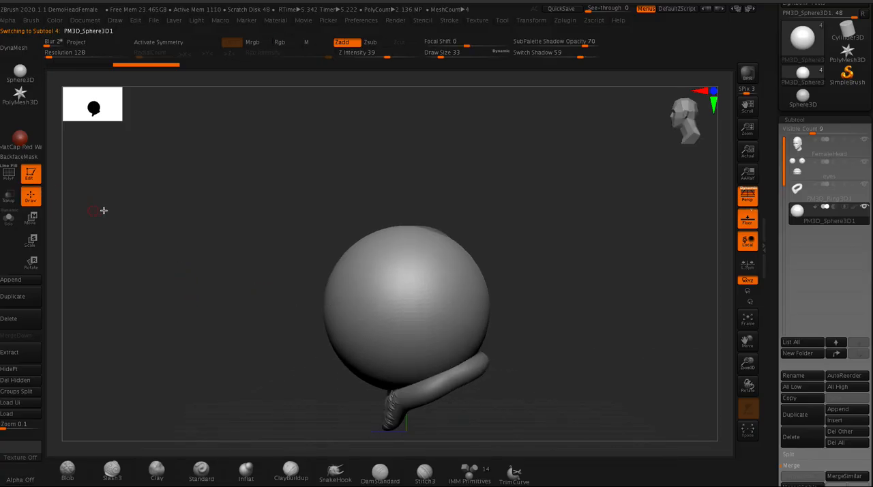
pyautogui.press('w')
pyautogui.moveTo(390, 300); pyautogui.dragTo(405, 207)
pyautogui.moveTo(352, 261); pyautogui.dragTo(375, 260)
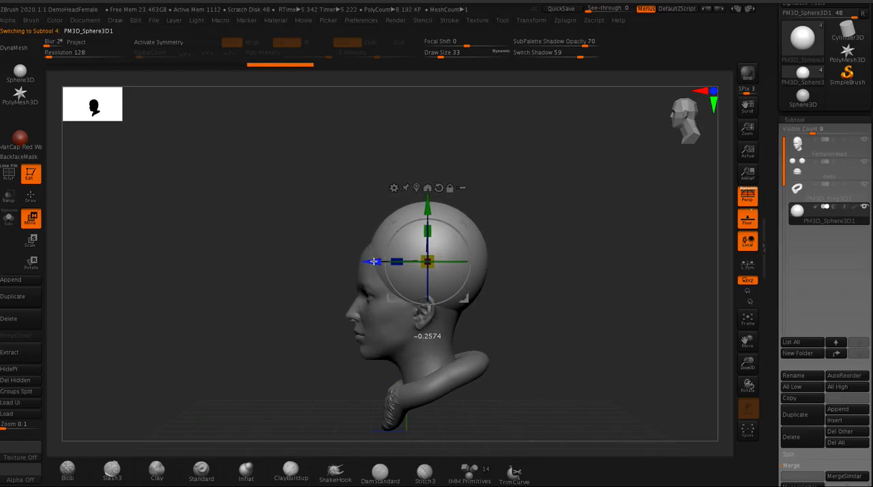
pyautogui.moveTo(427, 203); pyautogui.dragTo(426, 213)
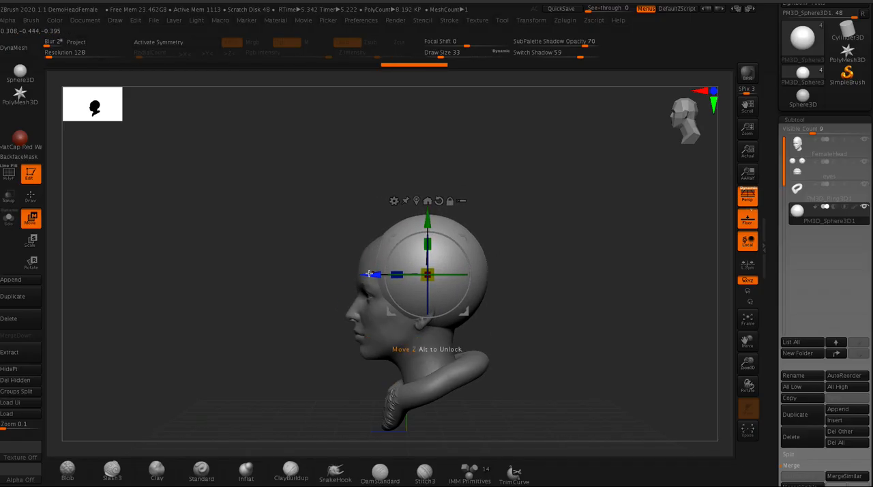
pyautogui.moveTo(372, 275); pyautogui.dragTo(366, 275)
pyautogui.moveTo(421, 273); pyautogui.dragTo(421, 276)
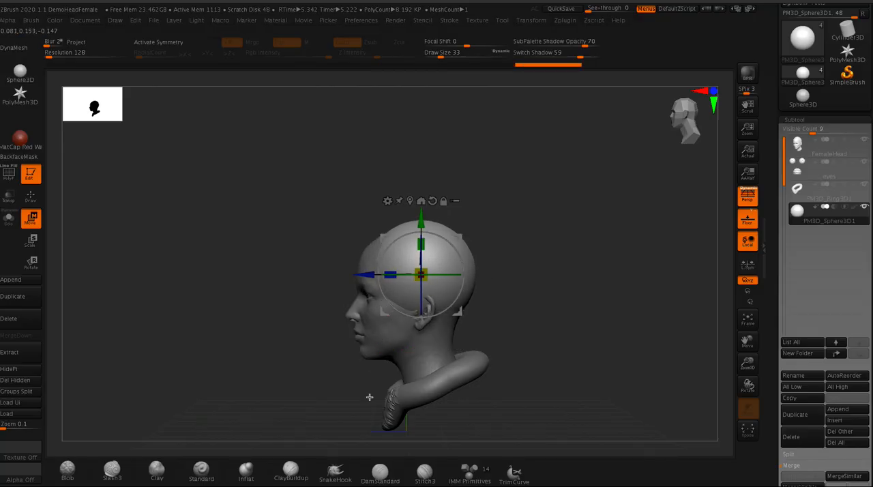
# - With the SnakeHook brush at draw size 207, pull the front of the sphere forward into a swept fringe over the forehead
pyautogui.click(335, 472)
pyautogui.moveTo(236, 217)
pyautogui.mouseDown()
pyautogui.moveTo(279, 246)
pyautogui.moveTo(291, 236)
pyautogui.moveTo(267, 232)
pyautogui.moveTo(307, 233)
pyautogui.mouseUp()
pyautogui.press('space')
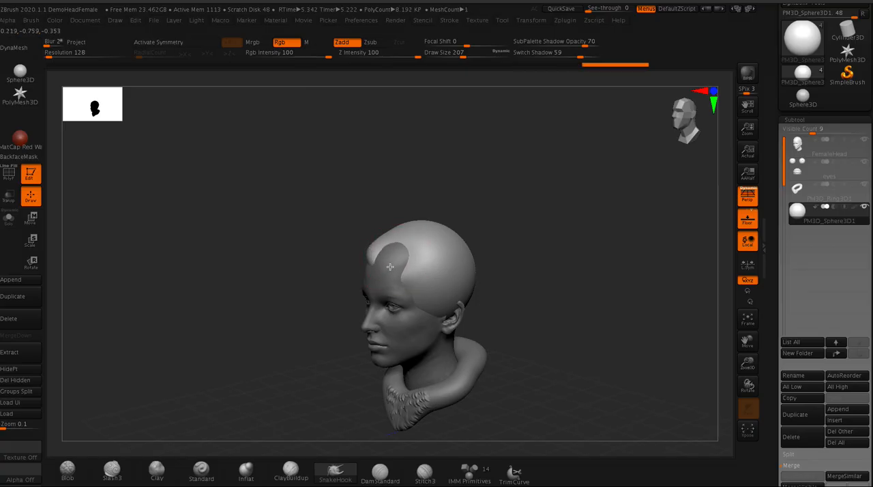
pyautogui.moveTo(312, 226); pyautogui.dragTo(394, 260)
pyautogui.moveTo(349, 239); pyautogui.dragTo(328, 241)
pyautogui.moveTo(328, 242); pyautogui.dragTo(341, 246, button='right')
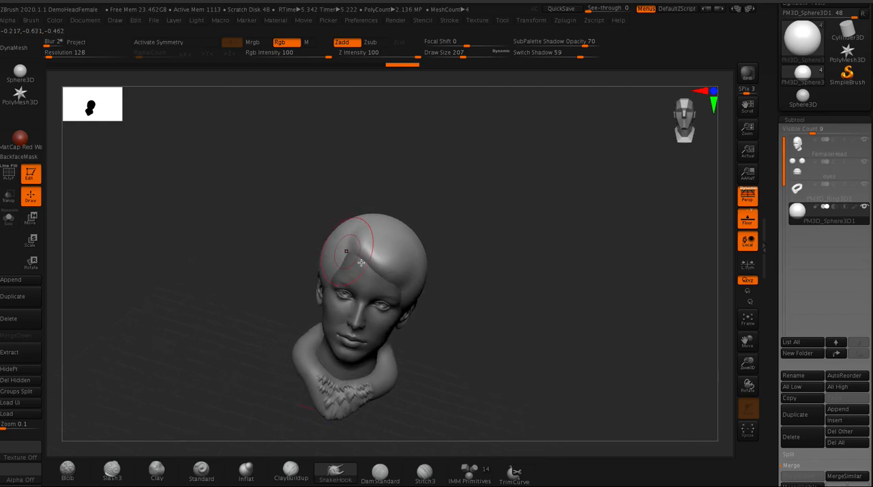
# - Pull the sphere's edges around both temples with SnakeHook to form the side hairline down toward the ears
pyautogui.moveTo(409, 295); pyautogui.dragTo(249, 168, button='right')
pyautogui.moveTo(233, 141); pyautogui.dragTo(243, 142)
pyautogui.moveTo(433, 304); pyautogui.dragTo(444, 353)
pyautogui.moveTo(499, 368)
pyautogui.mouseDown()
pyautogui.moveTo(440, 354)
pyautogui.moveTo(458, 338)
pyautogui.mouseUp()
pyautogui.moveTo(551, 390); pyautogui.dragTo(472, 380)
pyautogui.moveTo(385, 268); pyautogui.dragTo(328, 239)
pyautogui.moveTo(348, 293); pyautogui.dragTo(371, 287)
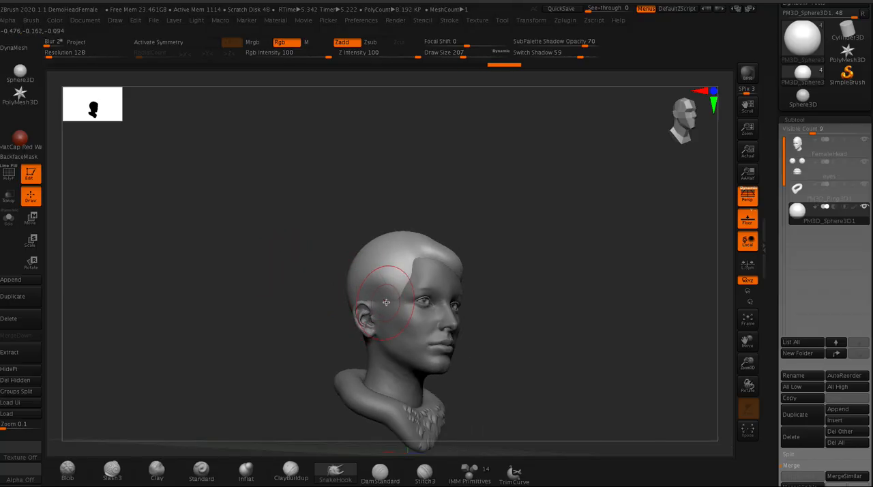
# - Set the SnakeHook draw size to 280 and pull the back of the hair mass down over the nape to just above the collar
pyautogui.moveTo(268, 266)
pyautogui.mouseDown()
pyautogui.moveTo(296, 269)
pyautogui.moveTo(268, 269)
pyautogui.mouseUp()
pyautogui.press('space')
pyautogui.moveTo(315, 314); pyautogui.dragTo(315, 359)
pyautogui.moveTo(237, 291); pyautogui.dragTo(260, 302)
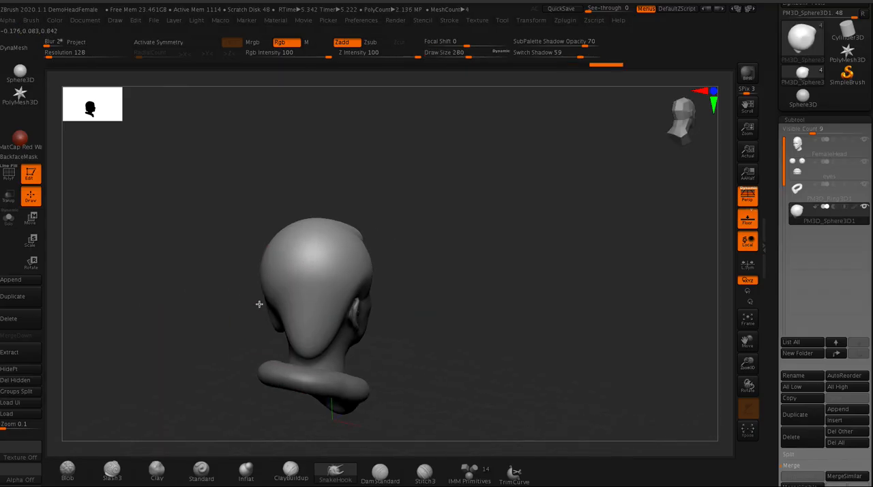
pyautogui.moveTo(333, 337); pyautogui.dragTo(343, 358)
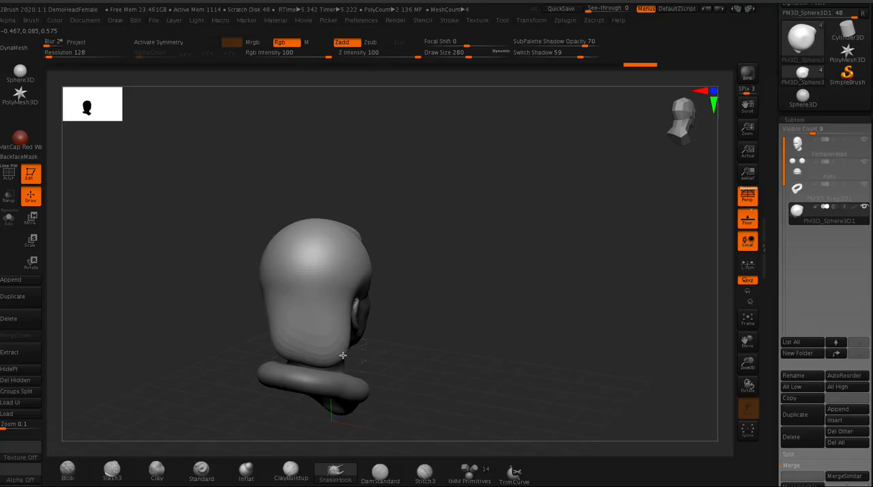
pyautogui.moveTo(222, 253); pyautogui.dragTo(252, 255)
pyautogui.moveTo(273, 330); pyautogui.dragTo(258, 361)
pyautogui.moveTo(166, 257); pyautogui.dragTo(196, 256)
pyautogui.moveTo(223, 302); pyautogui.dragTo(227, 301)
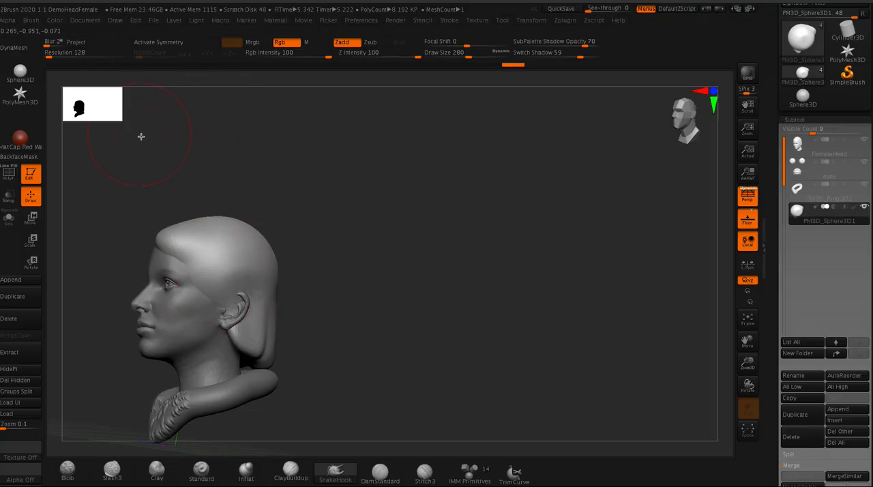
pyautogui.moveTo(120, 192); pyautogui.dragTo(276, 196)
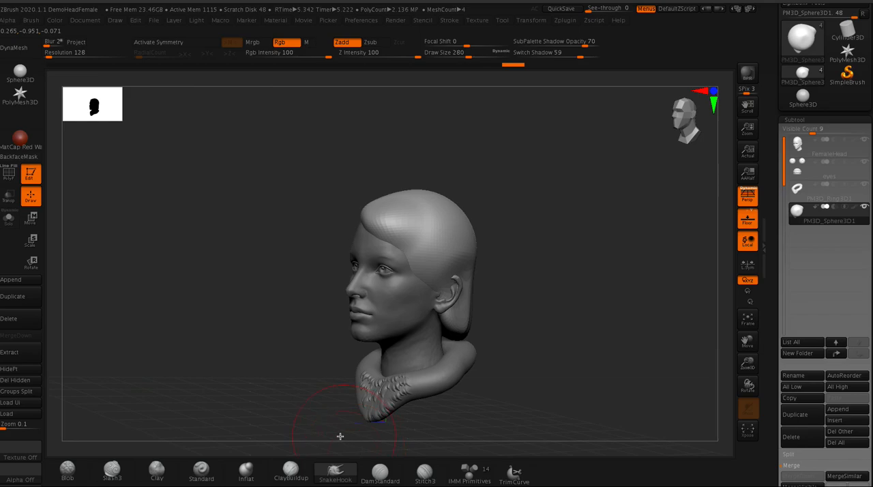
# - Choose the ClayBuildup brush and set its draw size to 116
pyautogui.click(291, 468)
pyautogui.press('space')
pyautogui.moveTo(440, 286)
pyautogui.mouseDown()
pyautogui.moveTo(448, 286)
pyautogui.moveTo(437, 288)
pyautogui.mouseUp()
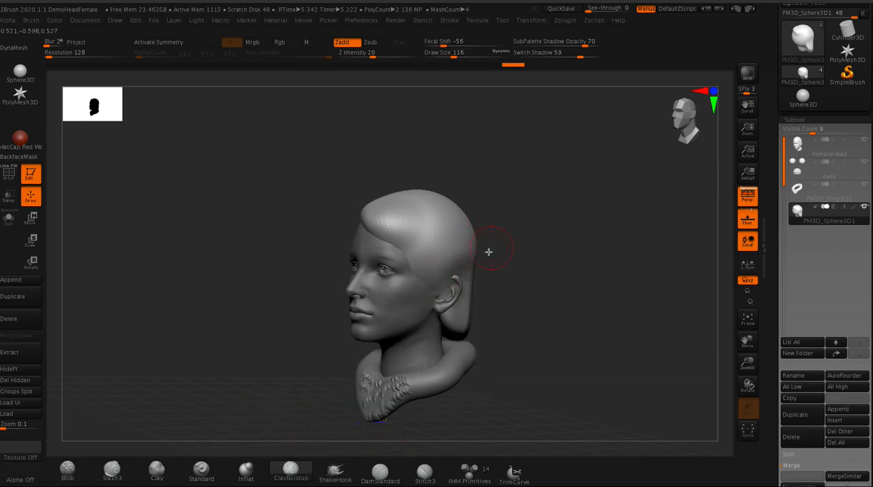
pyautogui.moveTo(263, 212); pyautogui.dragTo(355, 249)
pyautogui.moveTo(327, 217)
pyautogui.mouseDown()
pyautogui.moveTo(250, 204)
pyautogui.moveTo(320, 205)
pyautogui.mouseUp()
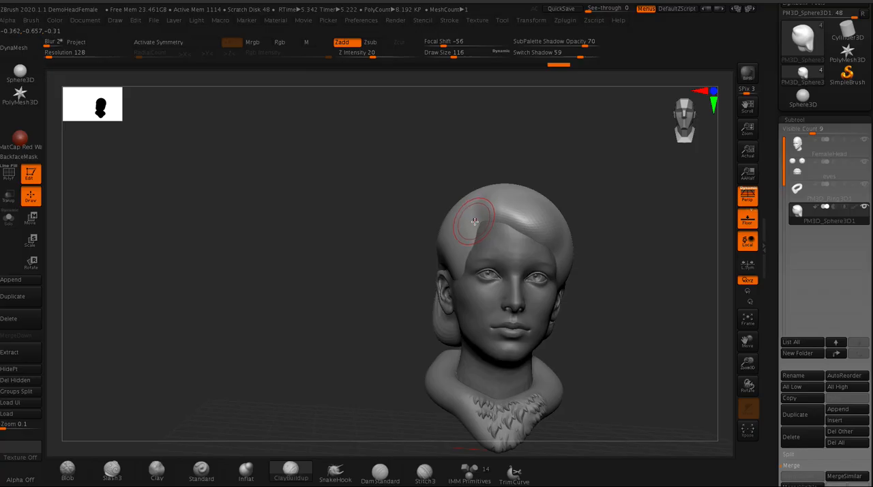
# - Carve along the hairline at the temple with the DamStandard brush at draw size 74
pyautogui.click(382, 472)
pyautogui.press('s')
pyautogui.moveTo(464, 211); pyautogui.dragTo(456, 213)
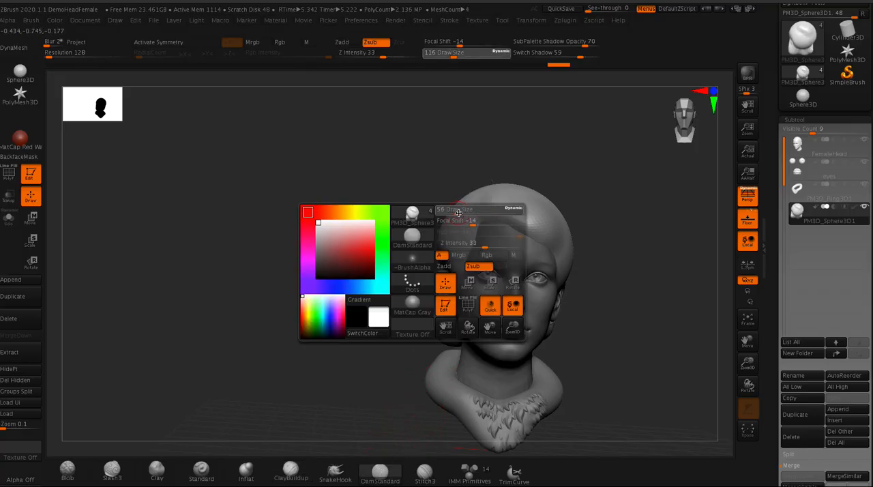
pyautogui.moveTo(376, 167)
pyautogui.mouseDown()
pyautogui.moveTo(436, 203)
pyautogui.moveTo(313, 203)
pyautogui.moveTo(355, 215)
pyautogui.mouseUp()
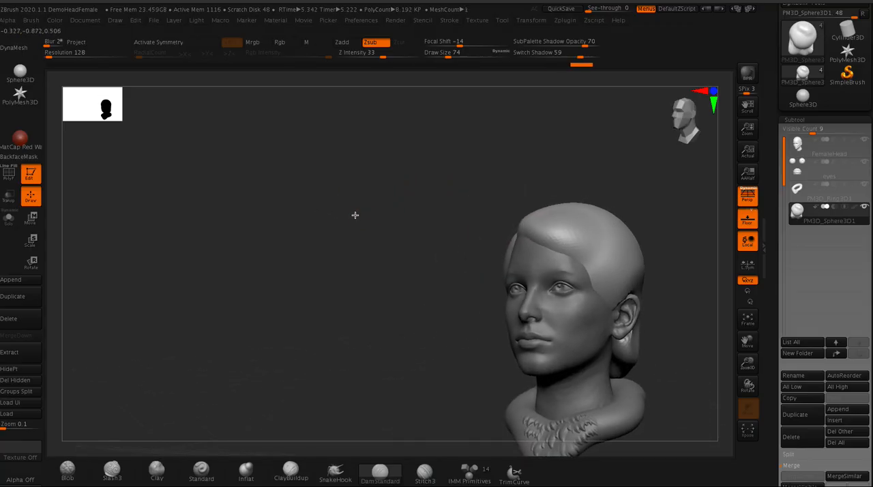
pyautogui.moveTo(592, 279); pyautogui.dragTo(598, 290)
pyautogui.moveTo(318, 271)
pyautogui.mouseDown()
pyautogui.moveTo(308, 270)
pyautogui.moveTo(327, 291)
pyautogui.moveTo(311, 328)
pyautogui.mouseUp()
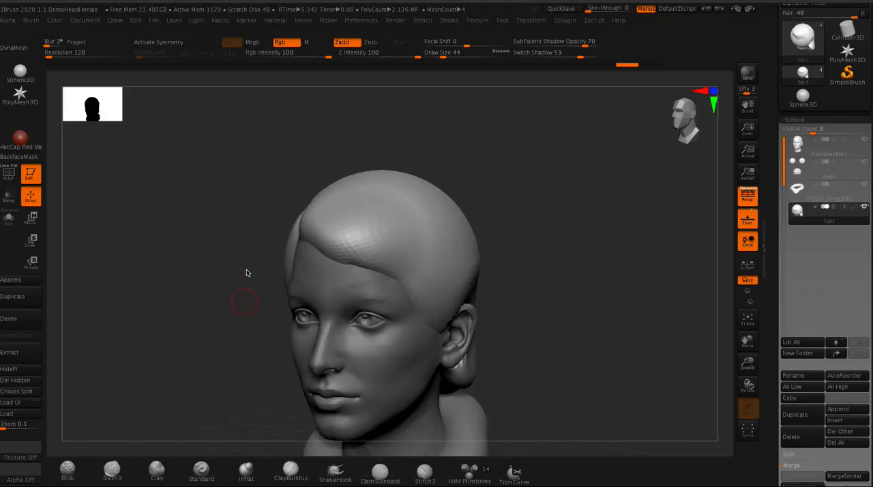
# - Select the CurveTube Snap brush for laying hair locks on the hair subtool
pyautogui.moveTo(246, 277); pyautogui.dragTo(269, 219)
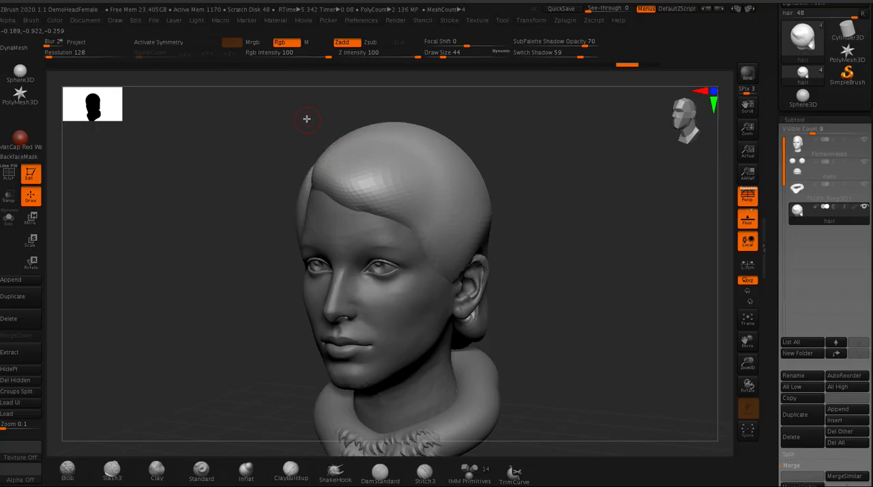
pyautogui.moveTo(307, 119); pyautogui.dragTo(300, 121)
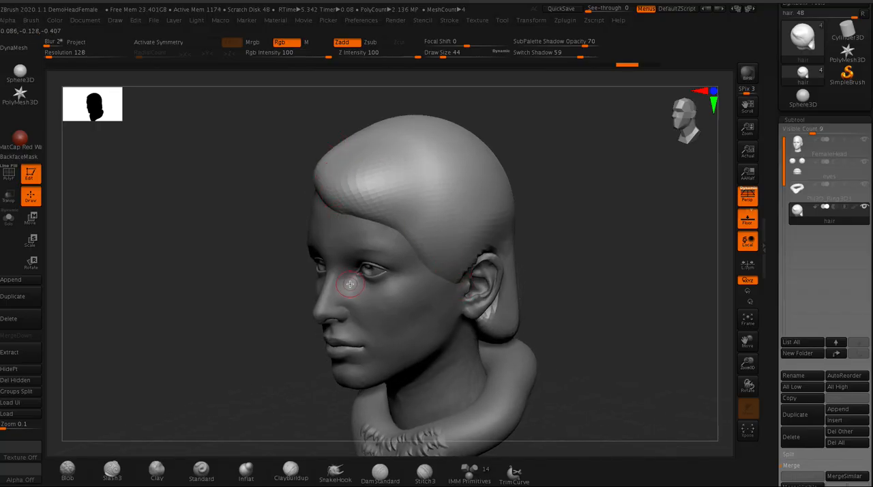
pyautogui.press('b')
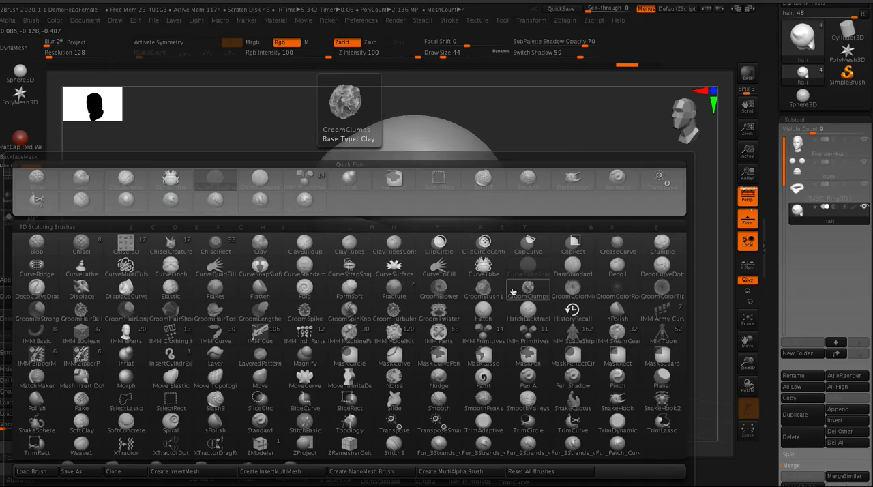
pyautogui.click(484, 266)
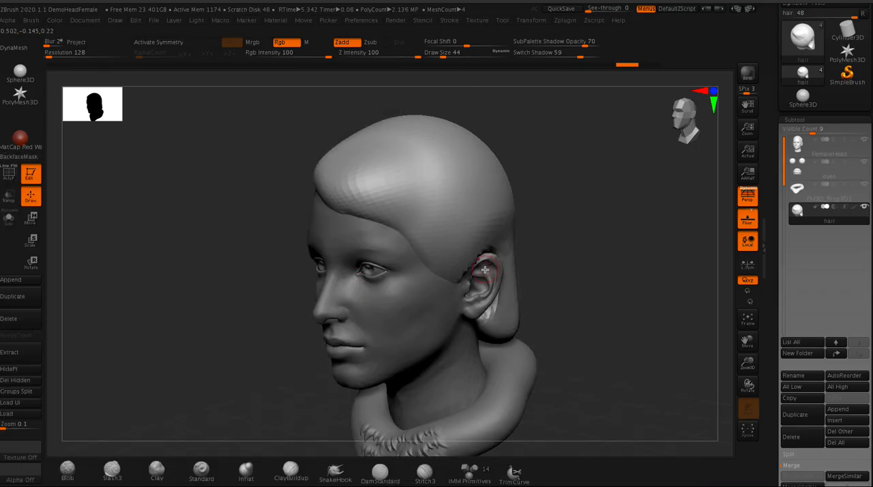
pyautogui.press('b')
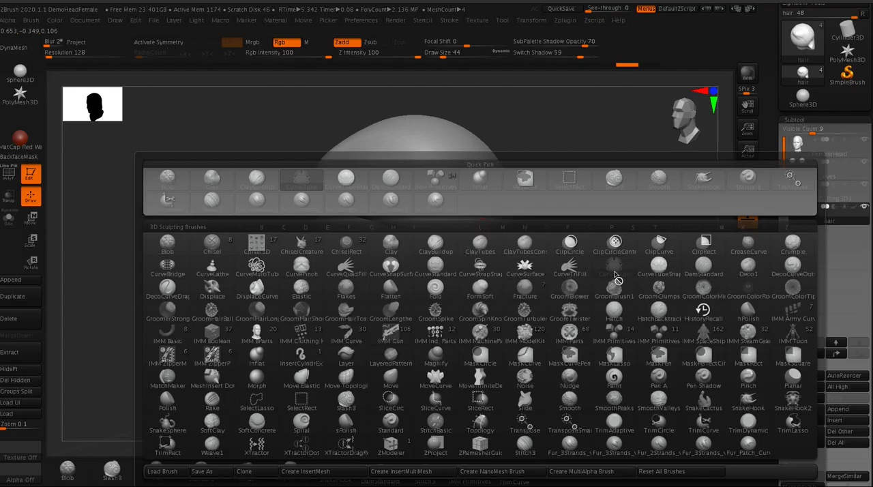
pyautogui.click(660, 270)
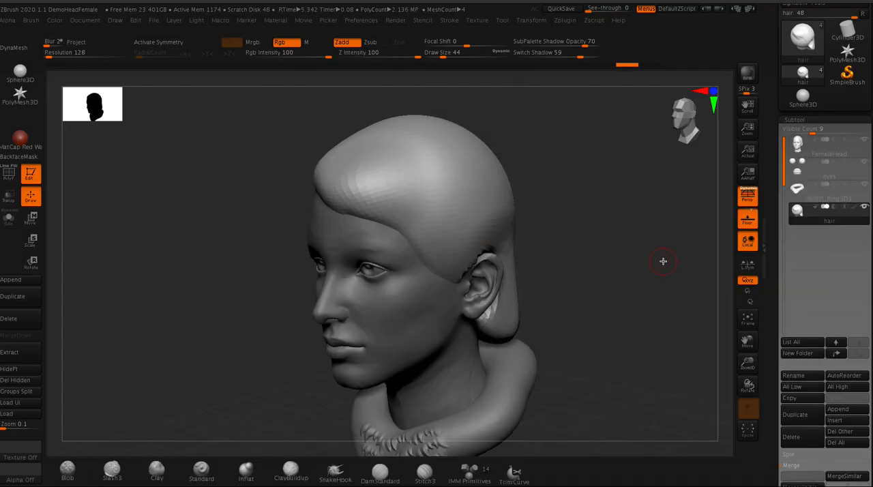
# - Draw a curved tube lock from the fringe to above the ear, reposition its ends, and drag the tube out beyond the ear
pyautogui.moveTo(349, 157); pyautogui.dragTo(385, 176)
pyautogui.moveTo(444, 261); pyautogui.dragTo(444, 260)
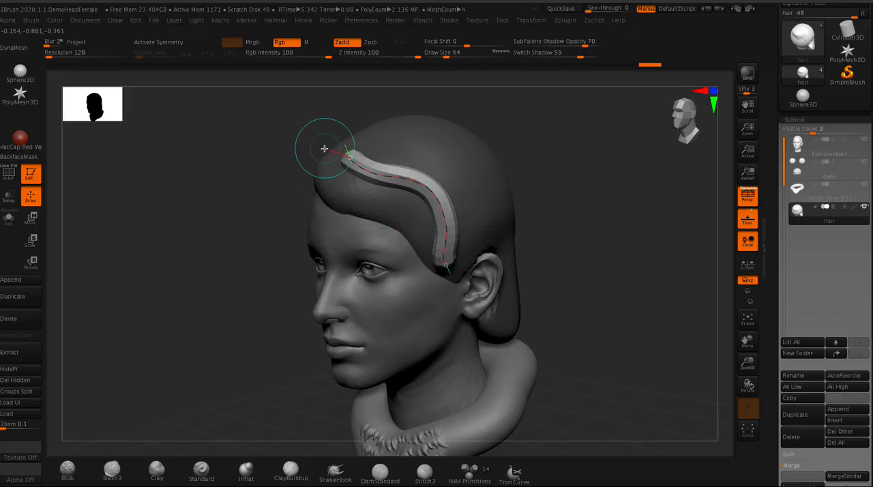
pyautogui.moveTo(232, 148); pyautogui.dragTo(356, 157)
pyautogui.moveTo(205, 198); pyautogui.dragTo(273, 187)
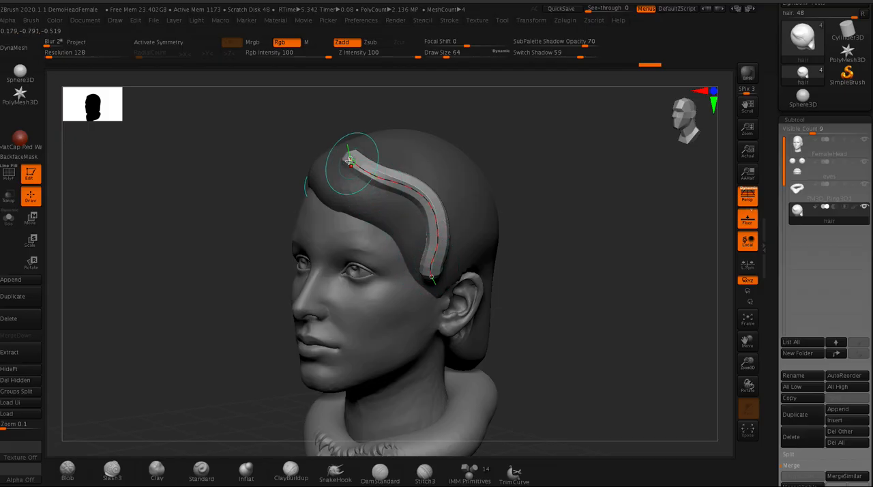
pyautogui.moveTo(350, 157); pyautogui.dragTo(337, 163)
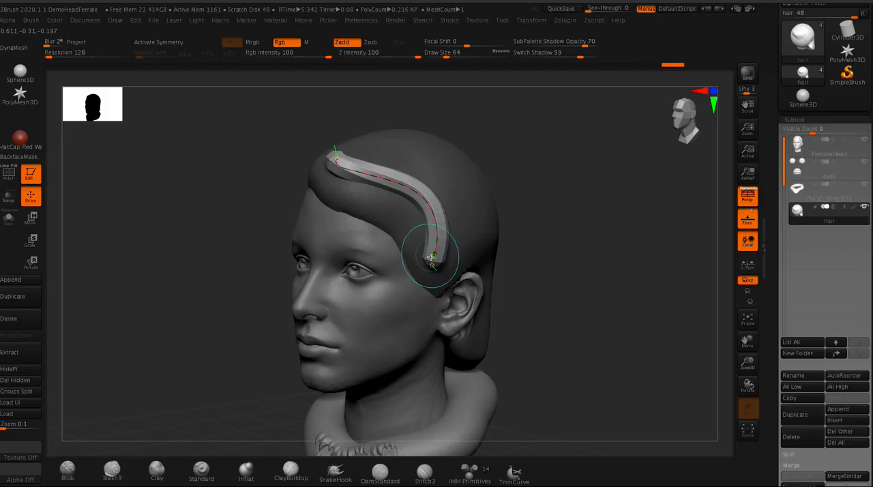
pyautogui.moveTo(434, 261); pyautogui.dragTo(428, 278)
pyautogui.moveTo(420, 215); pyautogui.dragTo(402, 228)
pyautogui.moveTo(429, 275); pyautogui.dragTo(615, 370)
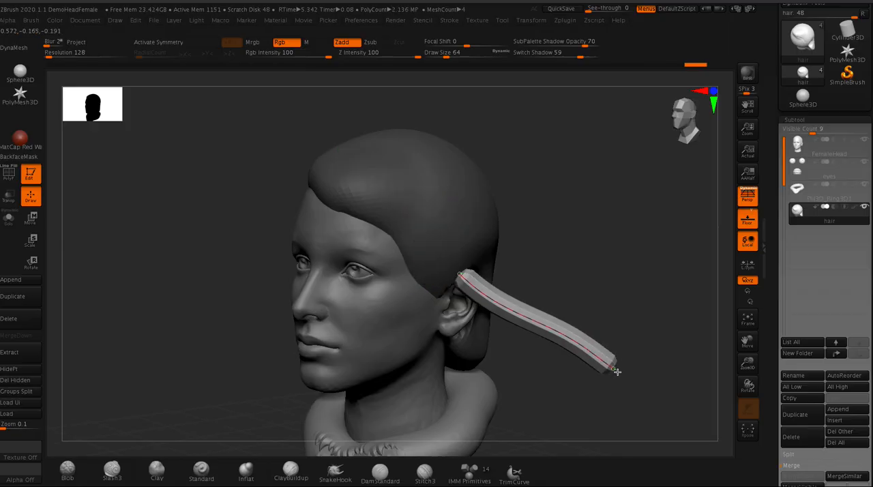
# - Undo the tube's displacement, try readjusting its end on the fringe, and undo back to the bare hair
pyautogui.press('[')
pyautogui.press('[')
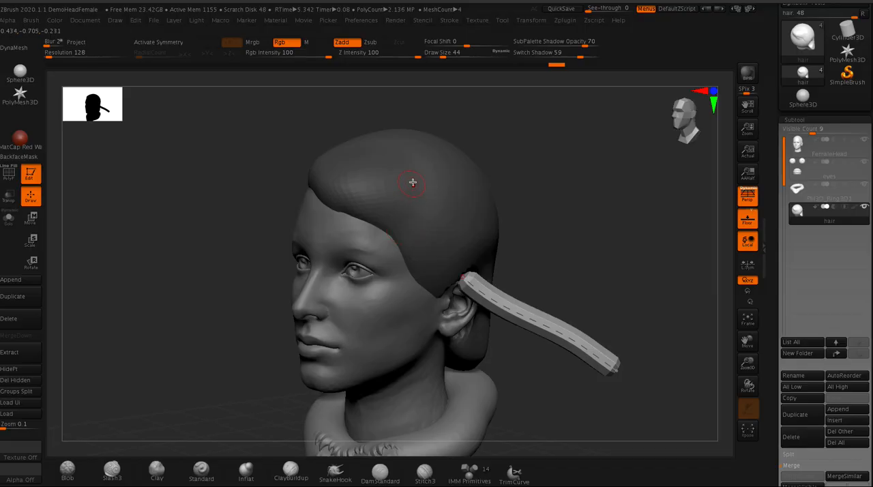
pyautogui.press(']')
pyautogui.press(']')
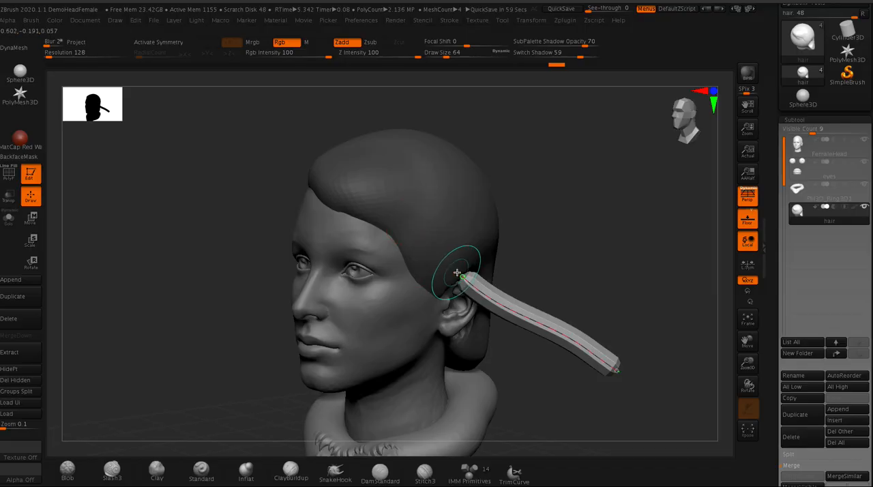
pyautogui.hotkey('ctrl', 'z')
pyautogui.moveTo(271, 136); pyautogui.dragTo(265, 162)
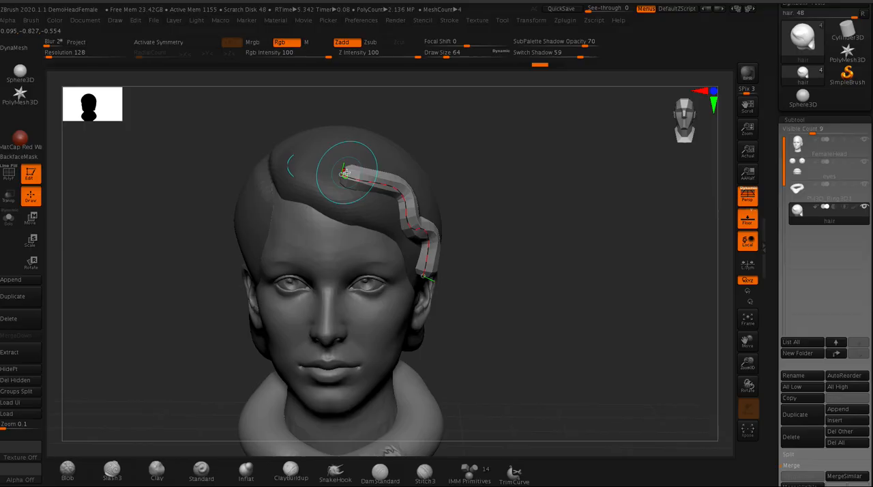
pyautogui.moveTo(344, 174); pyautogui.dragTo(347, 169)
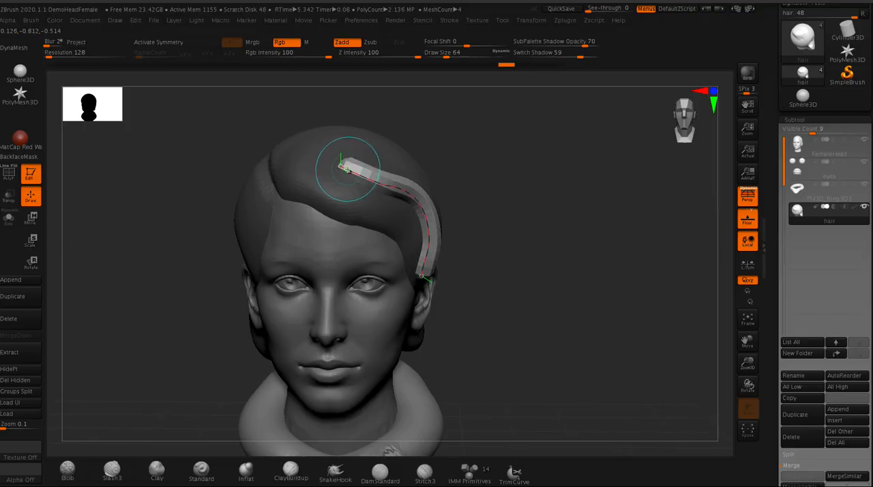
pyautogui.hotkey('ctrl', 'z')
pyautogui.hotkey('ctrl', 'z')
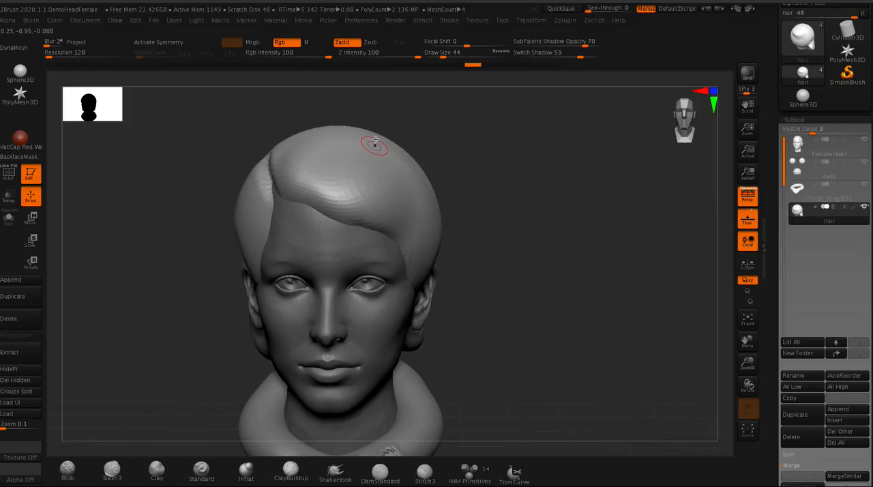
# - Enable Size in the stroke's Curve Modifiers and expand the Curve Falloff graph
pyautogui.click(449, 21)
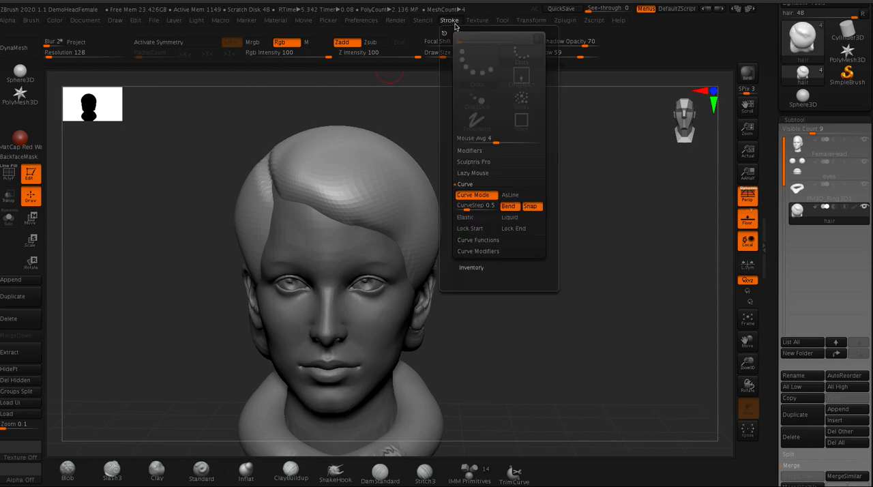
pyautogui.click(464, 252)
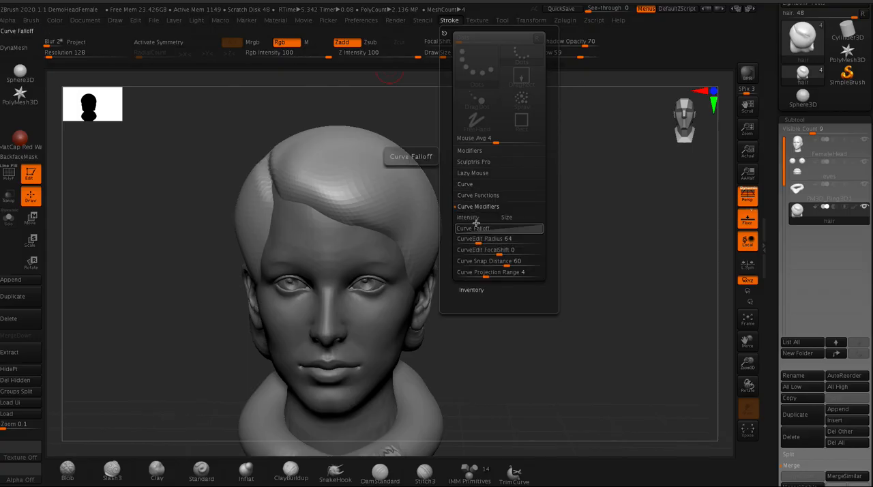
pyautogui.click(511, 218)
pyautogui.click(509, 218)
pyautogui.click(509, 218)
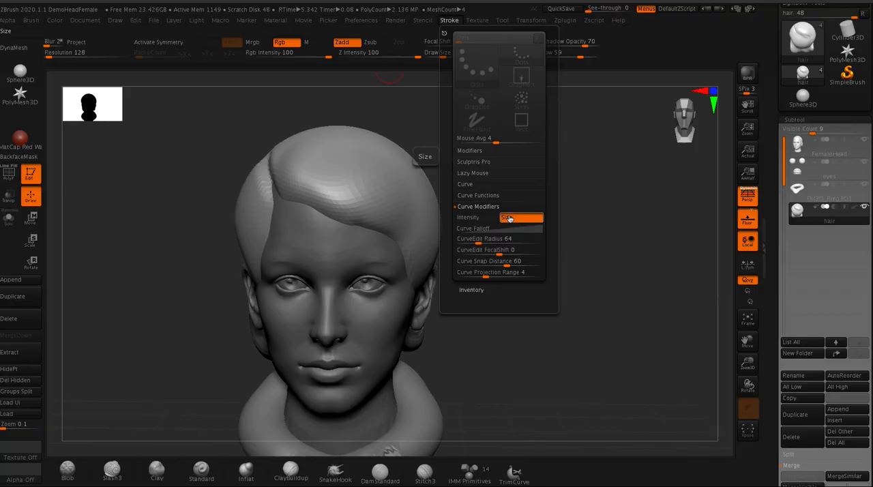
pyautogui.click(478, 229)
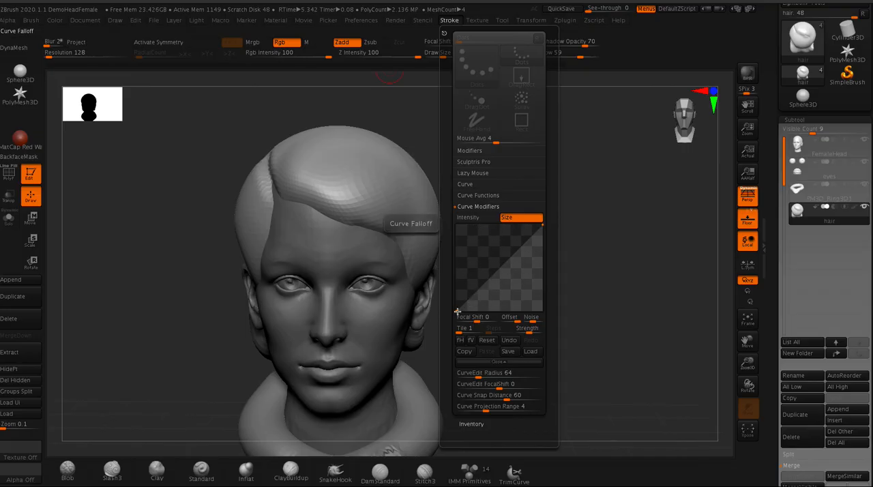
# - Shape the Curve Falloff with its start at about 0.31, a raised middle point, and its end at 0
pyautogui.moveTo(456, 311); pyautogui.dragTo(455, 292)
pyautogui.click(483, 343)
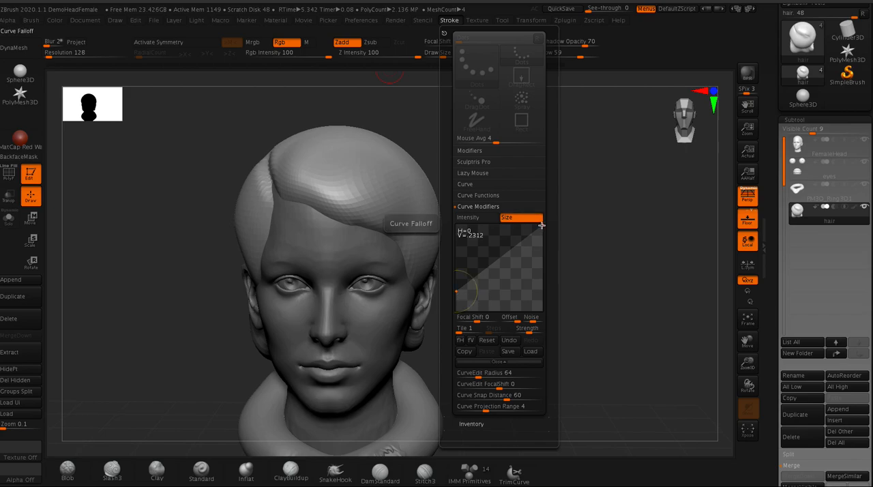
pyautogui.moveTo(543, 226); pyautogui.dragTo(541, 313)
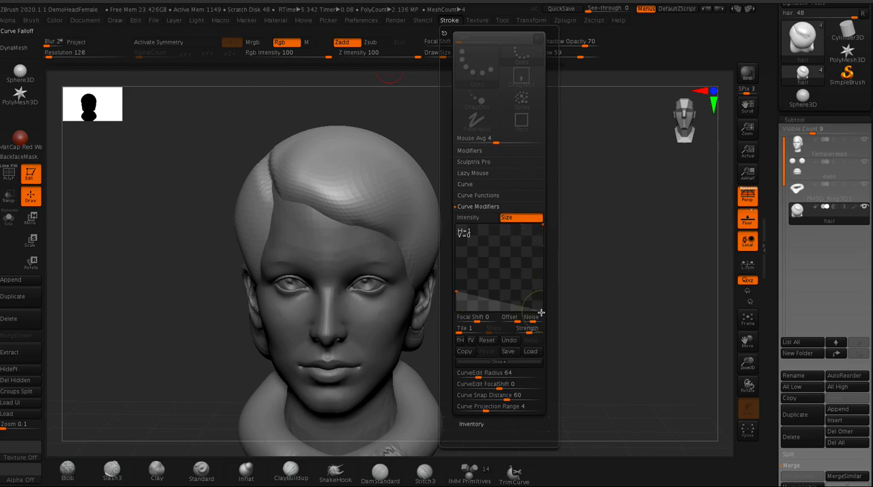
pyautogui.moveTo(457, 290); pyautogui.dragTo(456, 281)
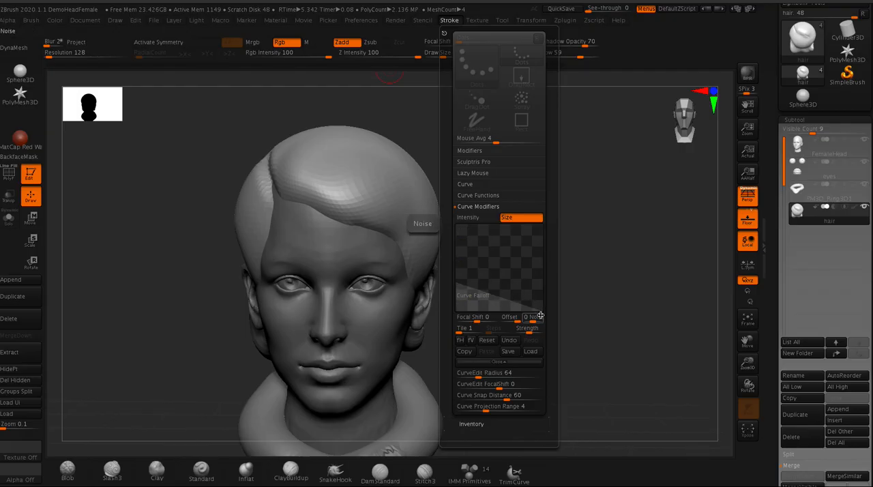
pyautogui.moveTo(495, 295); pyautogui.dragTo(502, 277)
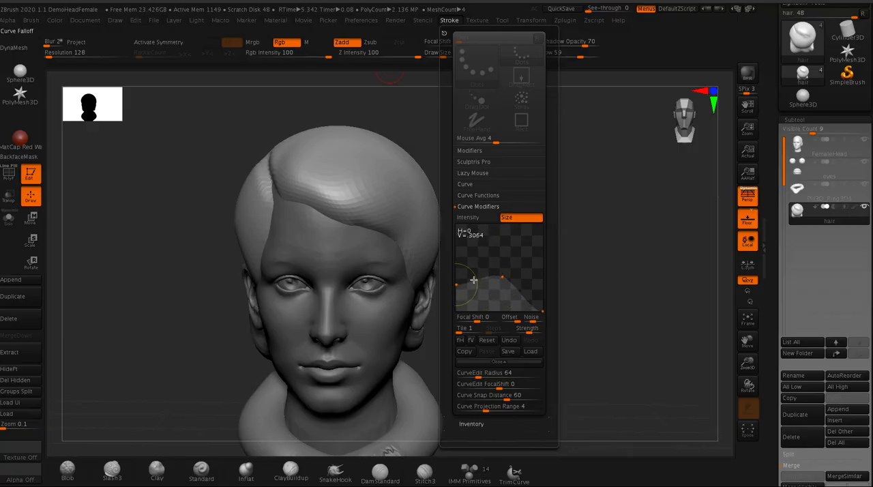
# - Lower the start point of the Curve Falloff slightly and enable Lock Start for the curve brush
pyautogui.moveTo(456, 284); pyautogui.dragTo(457, 294)
pyautogui.click(464, 185)
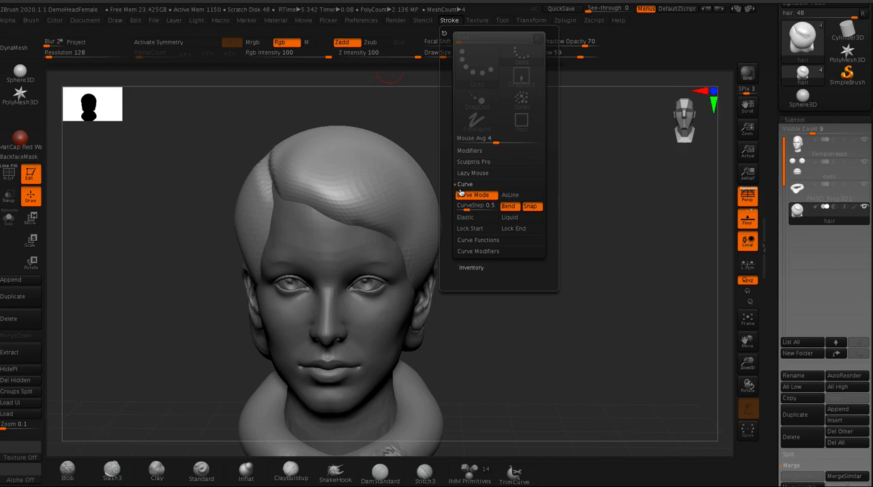
pyautogui.click(467, 229)
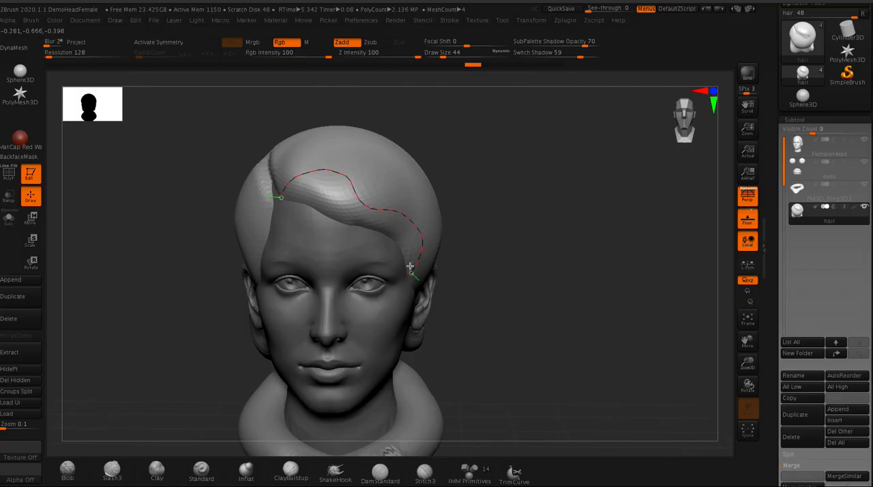
pyautogui.moveTo(410, 266); pyautogui.dragTo(412, 268)
pyautogui.moveTo(234, 146); pyautogui.dragTo(214, 159)
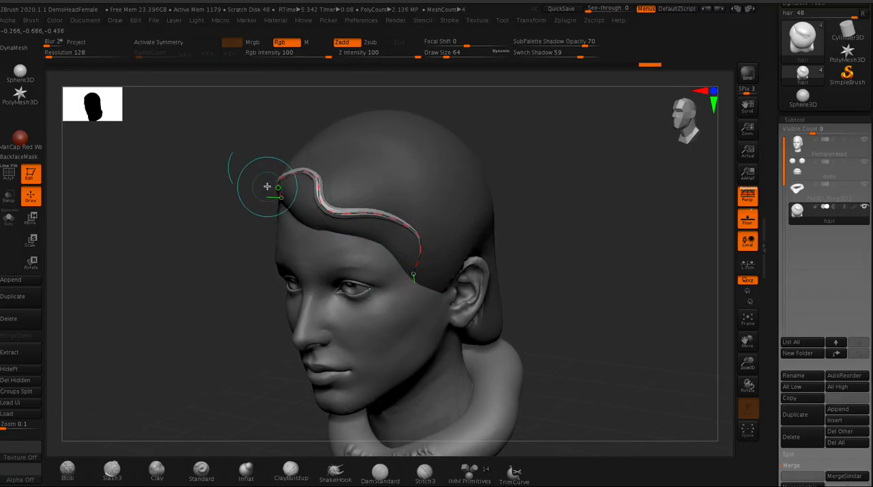
pyautogui.moveTo(226, 154)
pyautogui.mouseDown()
pyautogui.moveTo(240, 152)
pyautogui.moveTo(241, 171)
pyautogui.moveTo(254, 170)
pyautogui.moveTo(244, 156)
pyautogui.moveTo(290, 182)
pyautogui.mouseUp()
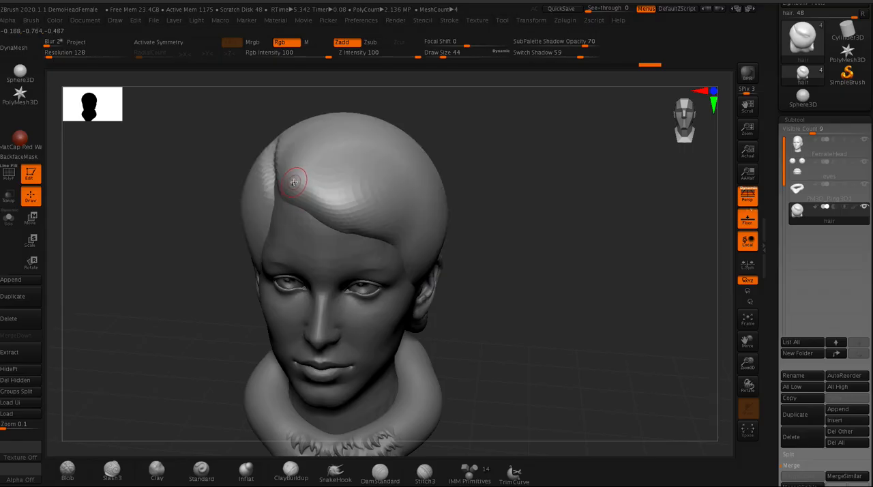
# - Set the Draw Size to 104 and draw a tapered tube lock along the fringe from the parting to the temple
pyautogui.press('space')
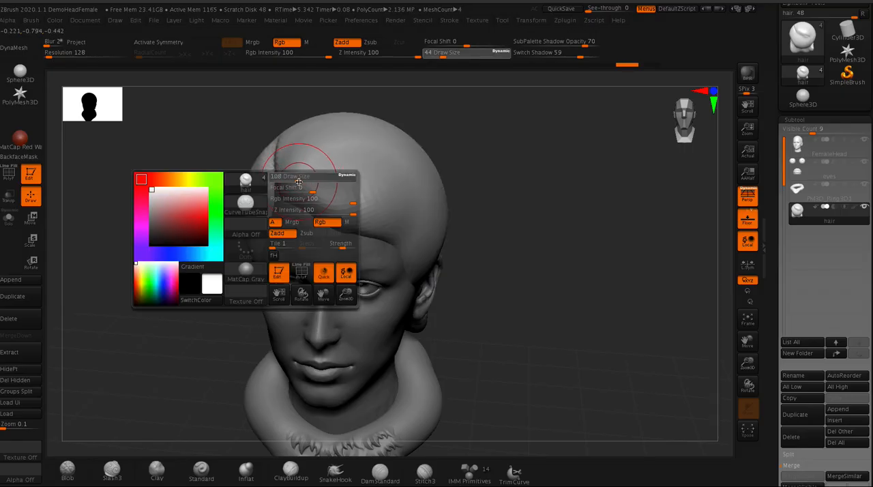
pyautogui.moveTo(299, 183); pyautogui.dragTo(297, 182)
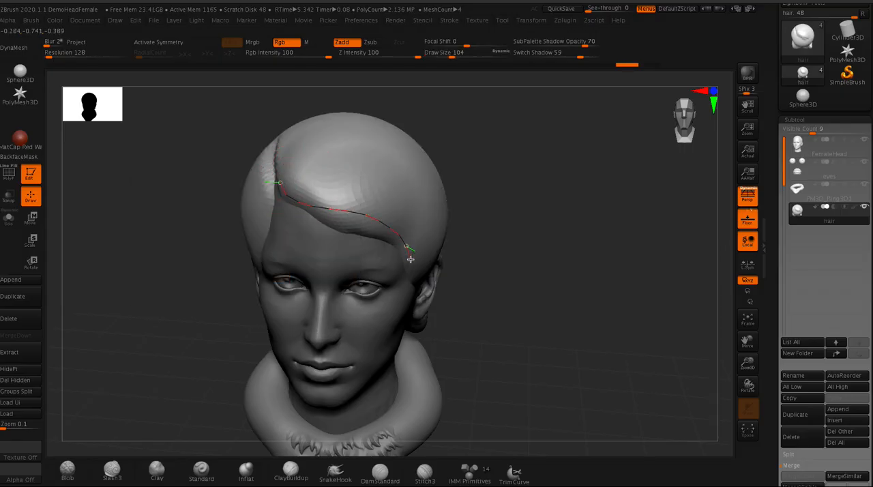
pyautogui.moveTo(406, 287); pyautogui.dragTo(404, 288)
pyautogui.moveTo(201, 131); pyautogui.dragTo(176, 151)
pyautogui.moveTo(208, 232); pyautogui.dragTo(249, 151)
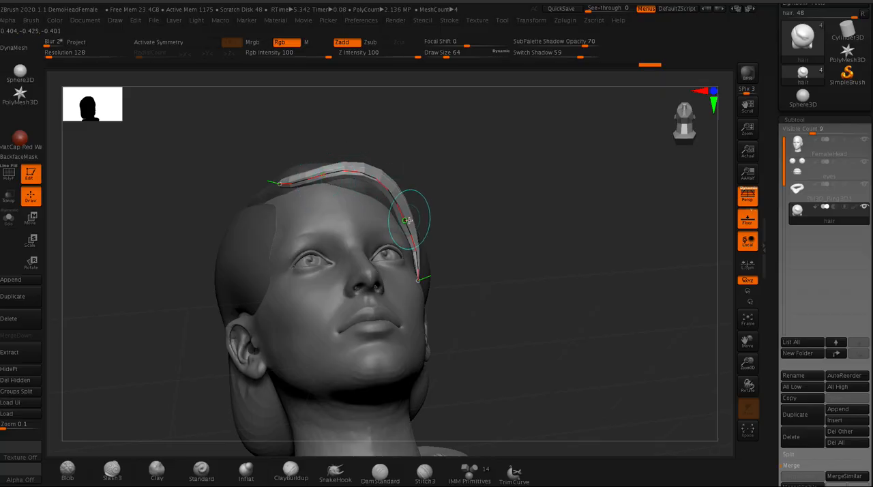
# - Pull the fringe lock's lower end slightly toward the ear and shift its middle outward over the brow
pyautogui.moveTo(258, 123)
pyautogui.mouseDown()
pyautogui.moveTo(228, 141)
pyautogui.moveTo(229, 180)
pyautogui.moveTo(246, 176)
pyautogui.mouseUp()
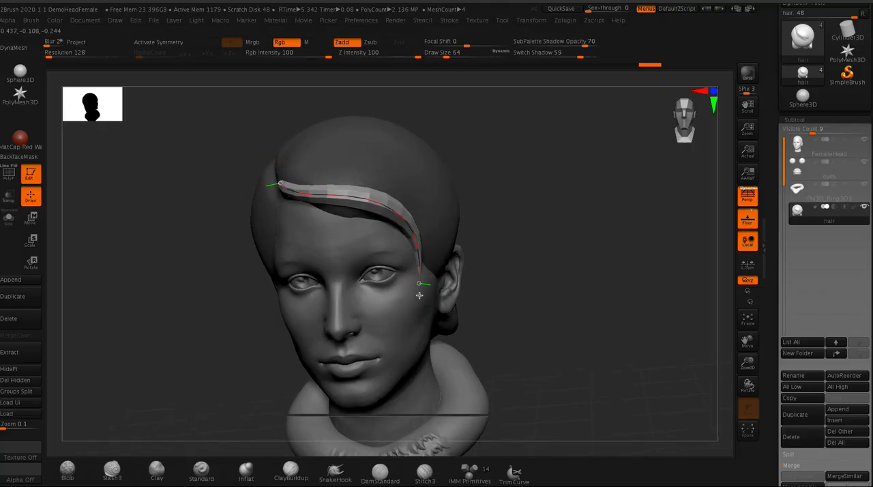
pyautogui.keyDown('shift'); pyautogui.moveTo(423, 297); pyautogui.dragTo(422, 292); pyautogui.keyUp('shift')
pyautogui.keyDown('shift'); pyautogui.moveTo(362, 199); pyautogui.dragTo(389, 200); pyautogui.keyUp('shift')
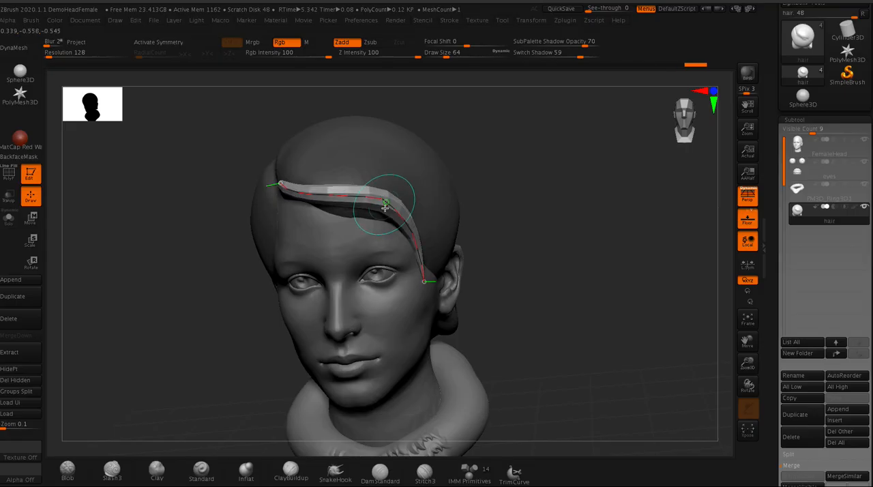
pyautogui.moveTo(245, 117); pyautogui.dragTo(238, 103)
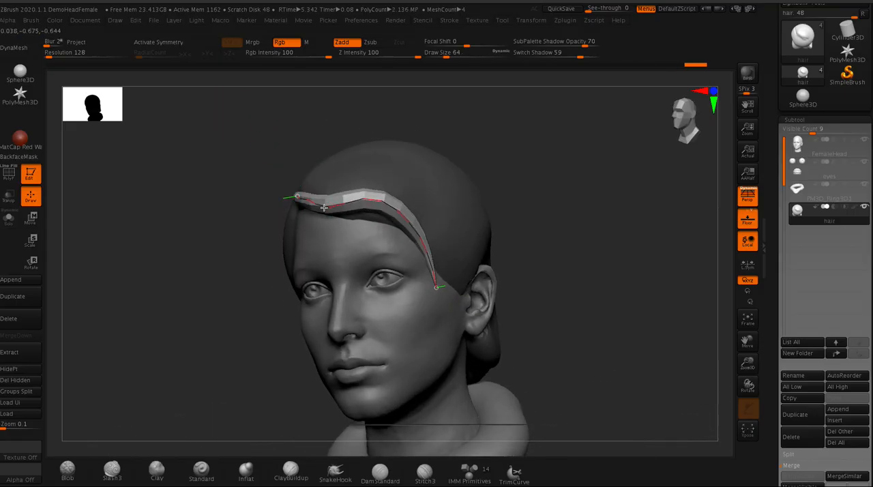
pyautogui.moveTo(236, 144); pyautogui.dragTo(250, 152)
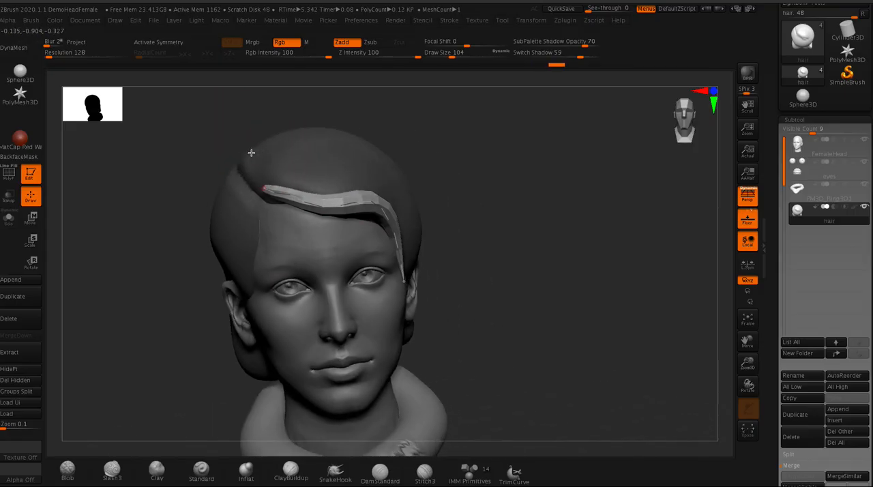
# - Rework the fringe lock's lower half by moving its free end and bending the tube down against the temple
pyautogui.moveTo(438, 288); pyautogui.dragTo(497, 286)
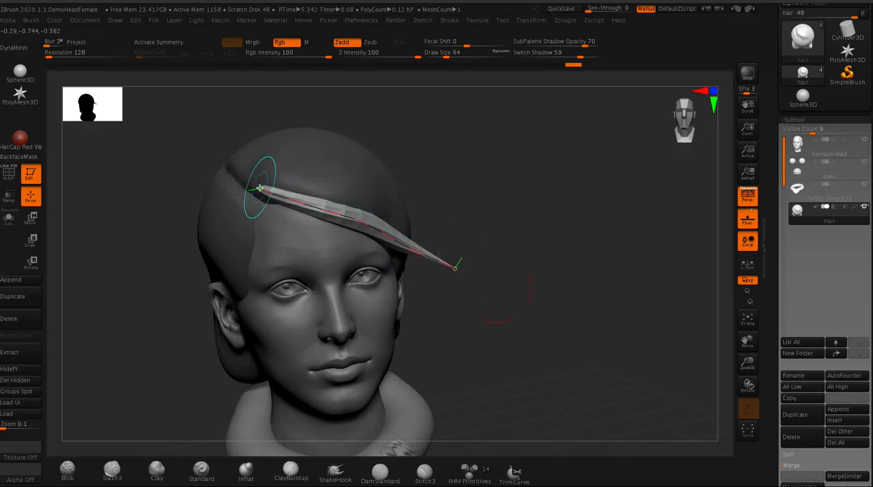
pyautogui.click(217, 128)
pyautogui.moveTo(218, 128); pyautogui.dragTo(223, 103)
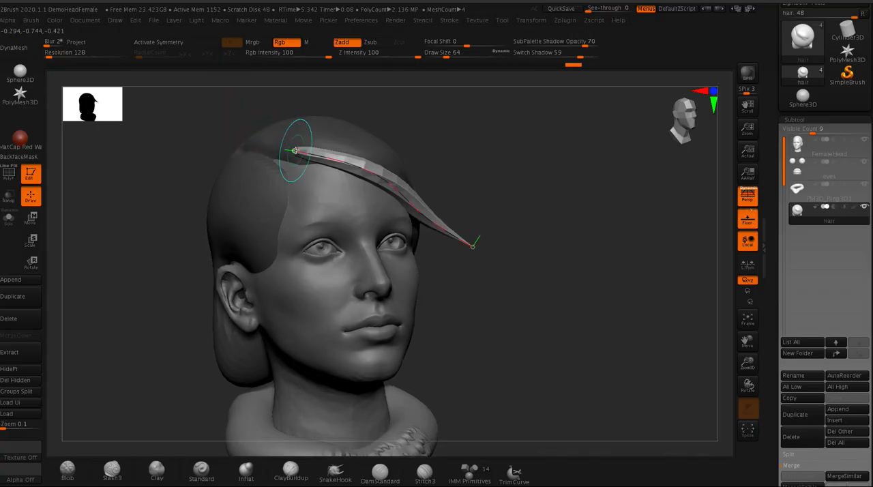
pyautogui.moveTo(291, 155); pyautogui.dragTo(290, 161)
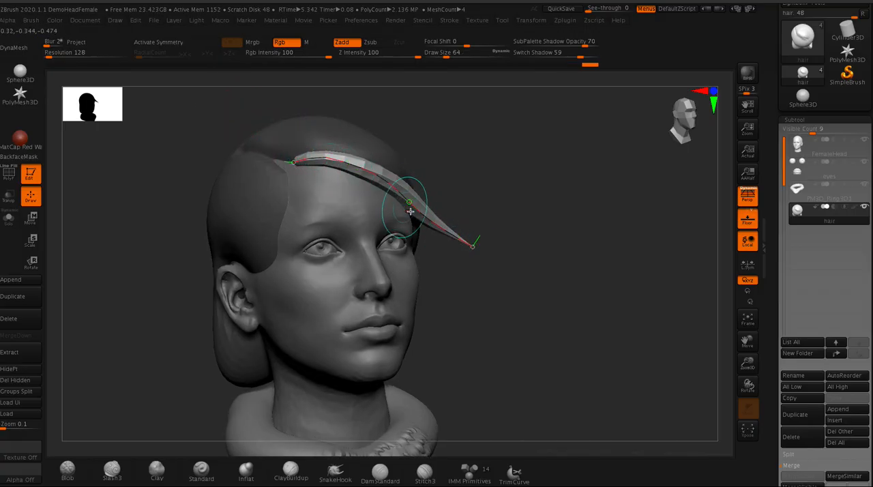
pyautogui.moveTo(408, 213); pyautogui.dragTo(415, 224)
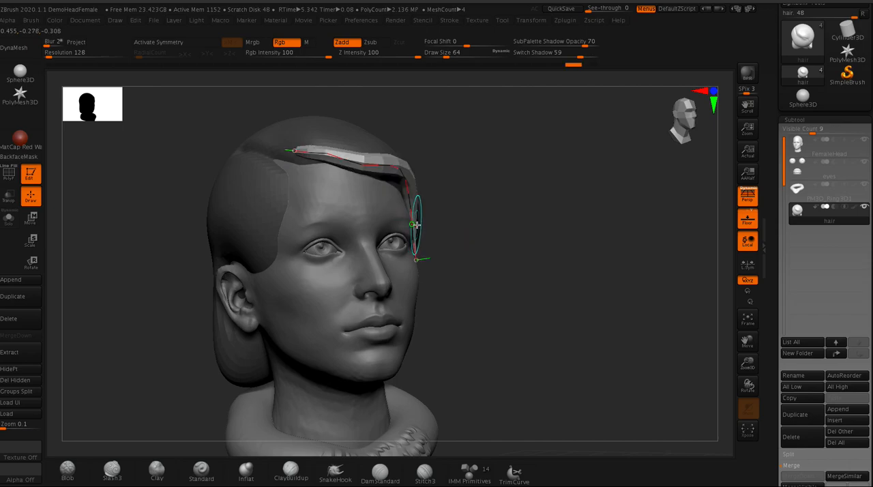
# - Fine-tune the fringe lock's start at the parting and its lower end so the tube follows the hairline
pyautogui.moveTo(269, 97); pyautogui.dragTo(281, 112)
pyautogui.moveTo(294, 149); pyautogui.dragTo(299, 154)
pyautogui.moveTo(490, 337); pyautogui.dragTo(441, 312)
pyautogui.moveTo(192, 128)
pyautogui.mouseDown()
pyautogui.moveTo(189, 118)
pyautogui.moveTo(236, 216)
pyautogui.mouseUp()
pyautogui.moveTo(280, 155); pyautogui.dragTo(289, 169)
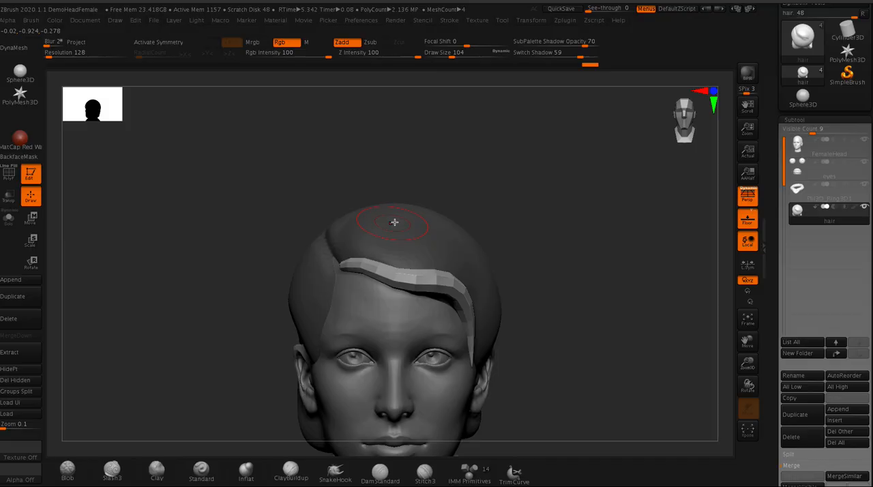
pyautogui.hotkey('ctrl', 'z')
pyautogui.moveTo(301, 179); pyautogui.dragTo(275, 196)
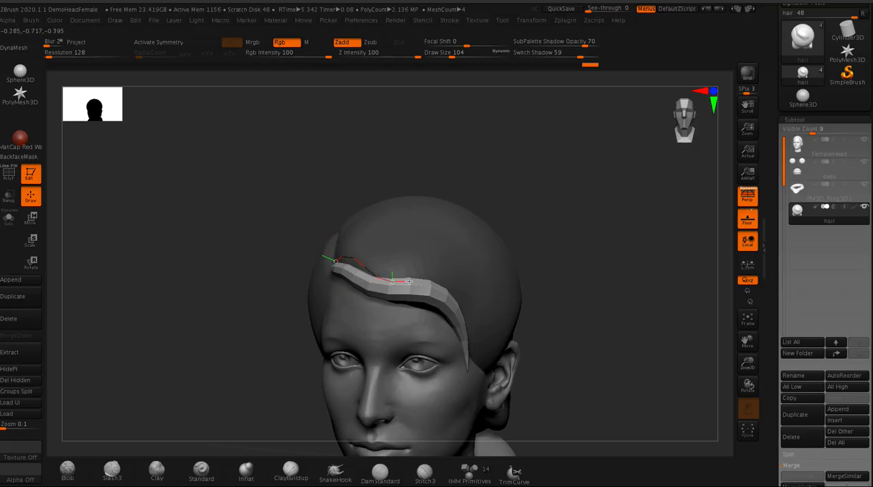
pyautogui.moveTo(478, 348); pyautogui.dragTo(476, 371)
pyautogui.moveTo(280, 160); pyautogui.dragTo(284, 149)
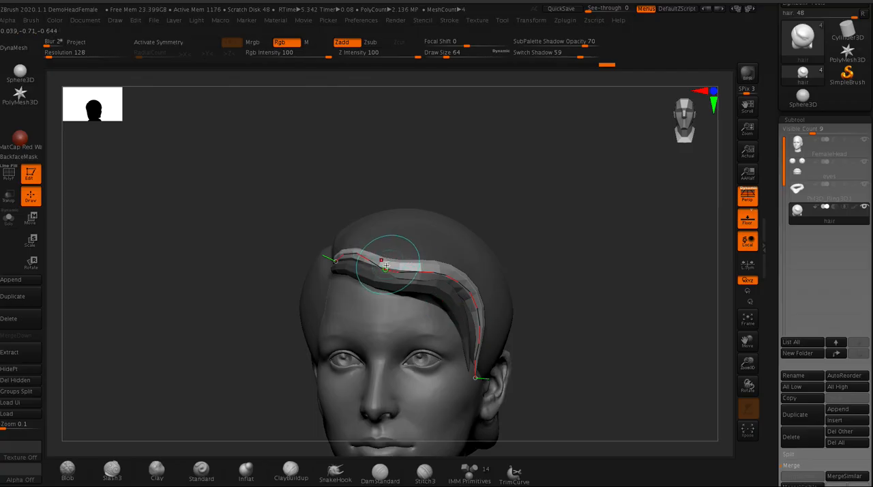
pyautogui.hotkey('ctrl', 'z')
# - Draw a second tapered lock above the first from the parting to the temple and pull its lower end down
pyautogui.moveTo(313, 189); pyautogui.dragTo(310, 216)
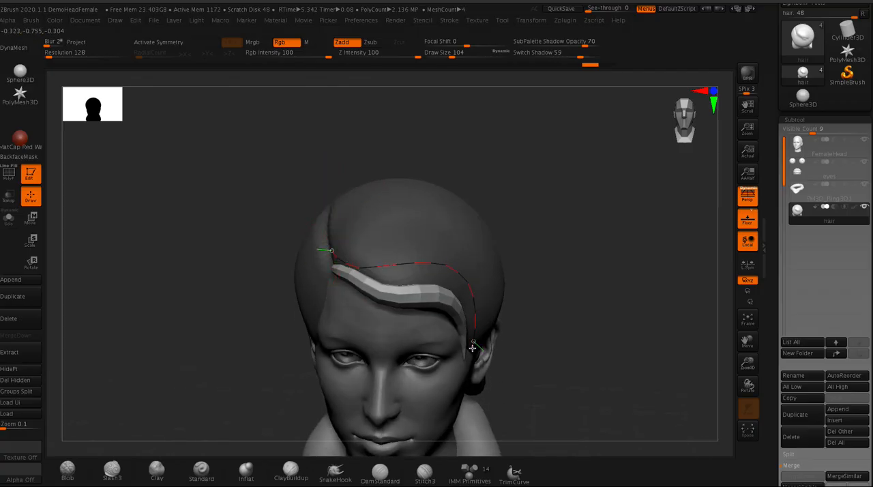
pyautogui.moveTo(472, 347); pyautogui.dragTo(469, 368)
pyautogui.moveTo(279, 168); pyautogui.dragTo(268, 132)
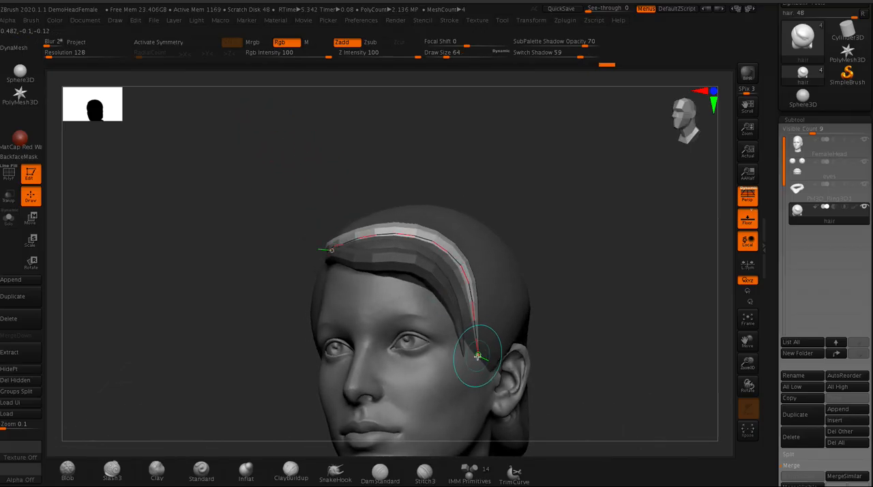
pyautogui.moveTo(477, 355); pyautogui.dragTo(456, 387)
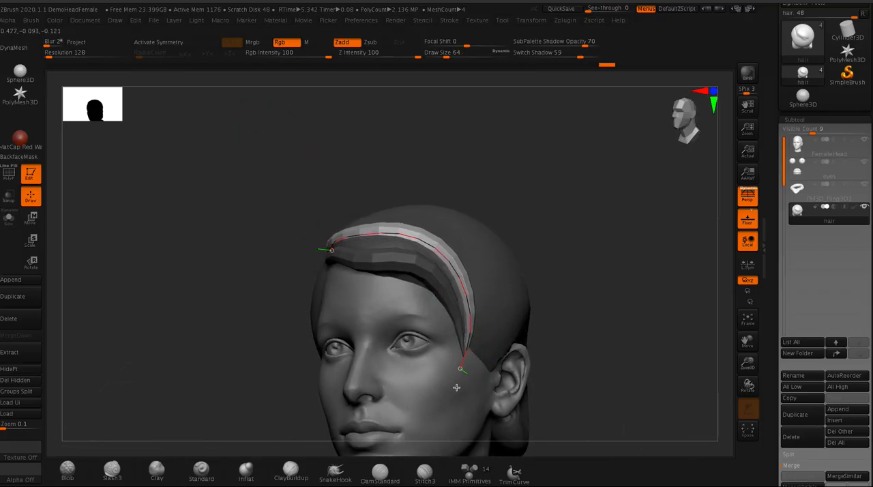
# - Adjust the second lock's curve from the side so it lies against the first lock and the head
pyautogui.moveTo(292, 154); pyautogui.dragTo(263, 152)
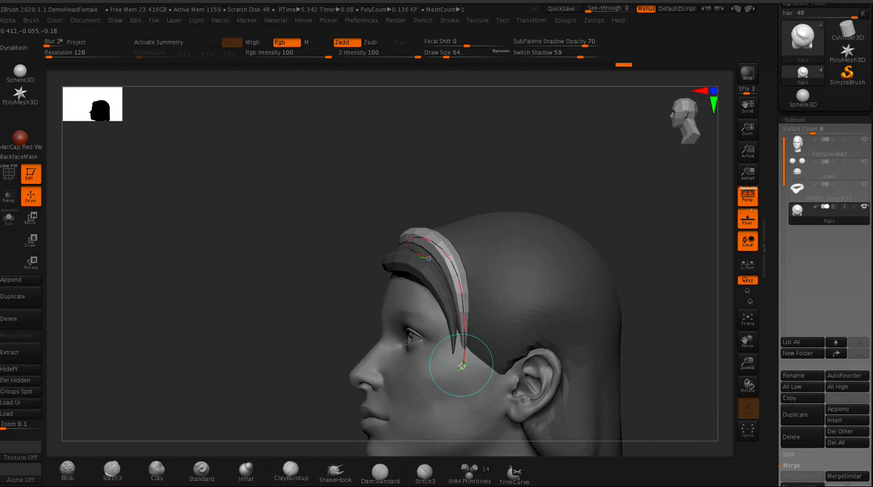
pyautogui.moveTo(317, 179); pyautogui.dragTo(279, 183)
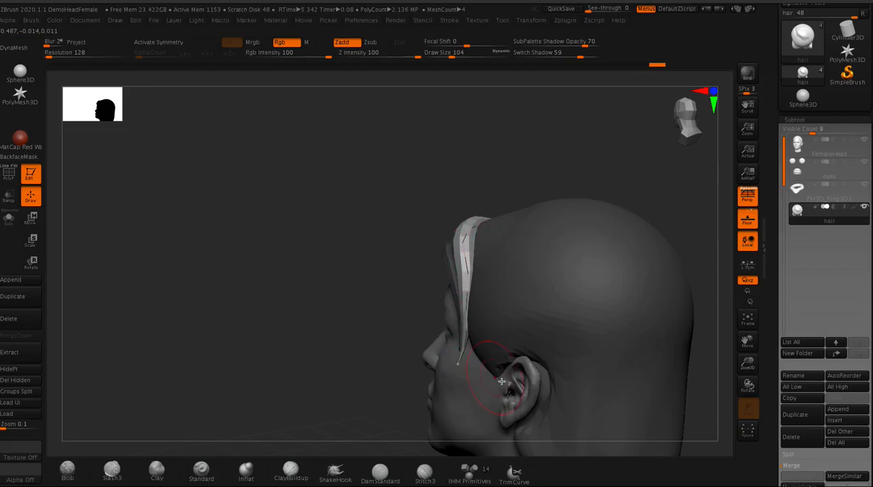
pyautogui.moveTo(382, 217); pyautogui.dragTo(418, 219)
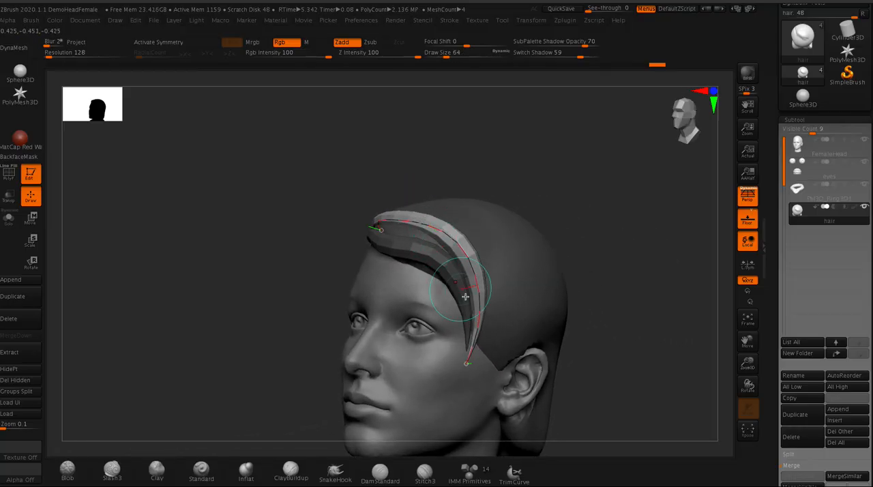
pyautogui.moveTo(328, 172); pyautogui.dragTo(303, 222)
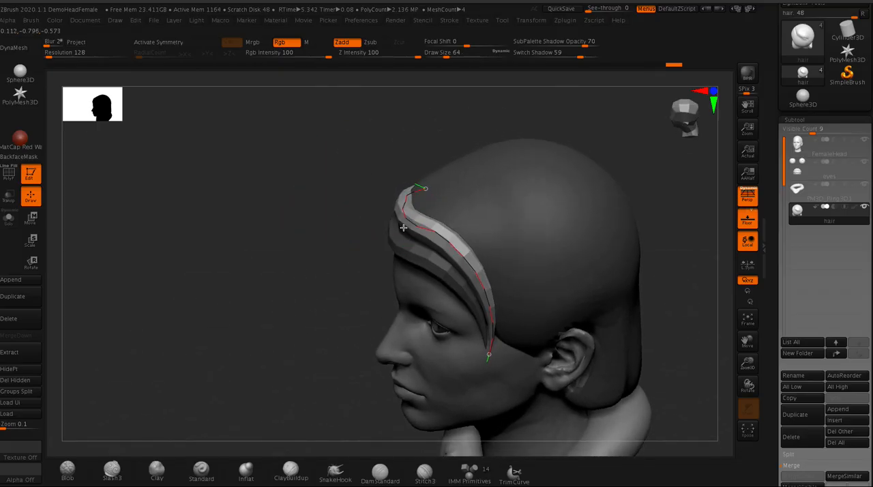
# - Draw a third tapered lock above the second, running from the parting over the forehead to the ear
pyautogui.moveTo(309, 182)
pyautogui.mouseDown()
pyautogui.moveTo(345, 152)
pyautogui.moveTo(284, 163)
pyautogui.moveTo(271, 199)
pyautogui.moveTo(292, 201)
pyautogui.moveTo(312, 127)
pyautogui.moveTo(305, 124)
pyautogui.moveTo(294, 173)
pyautogui.moveTo(304, 178)
pyautogui.mouseUp()
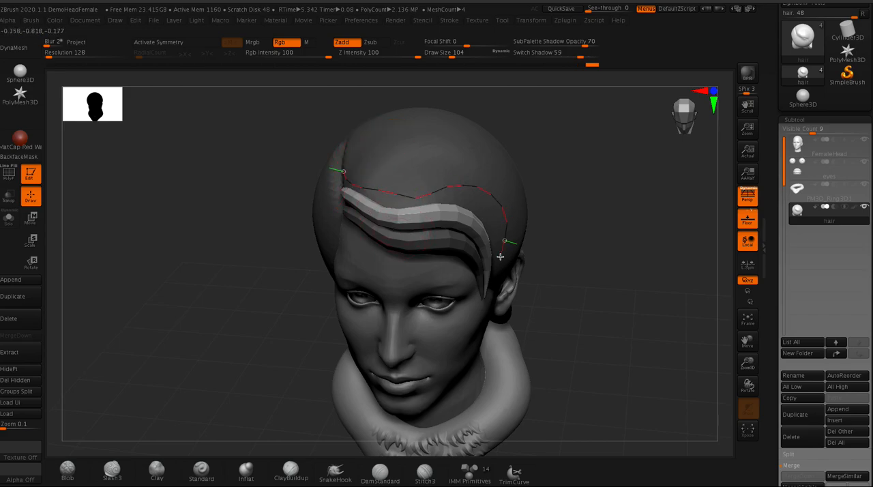
pyautogui.moveTo(501, 252); pyautogui.dragTo(503, 276)
pyautogui.moveTo(289, 129); pyautogui.dragTo(263, 110)
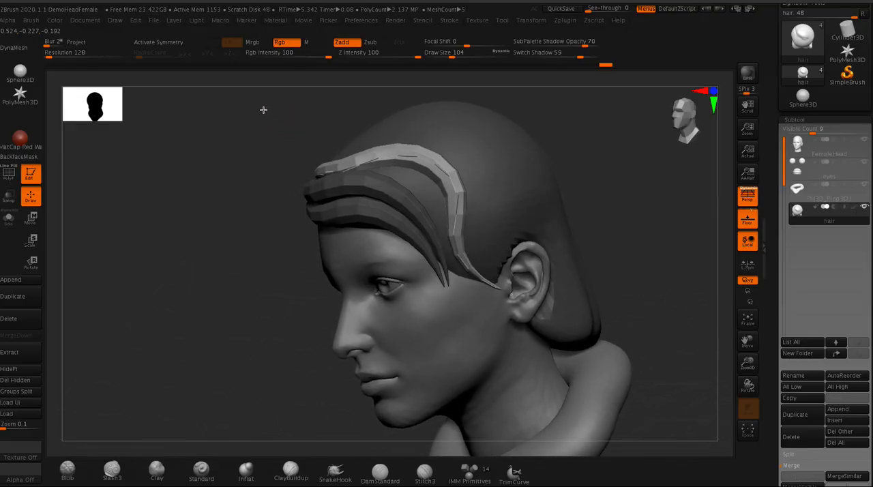
# - Pull the third lock's lower end down in front of the ear and reposition its start at the parting
pyautogui.click(467, 278)
pyautogui.moveTo(467, 278)
pyautogui.mouseDown()
pyautogui.moveTo(468, 309)
pyautogui.moveTo(501, 329)
pyautogui.mouseUp()
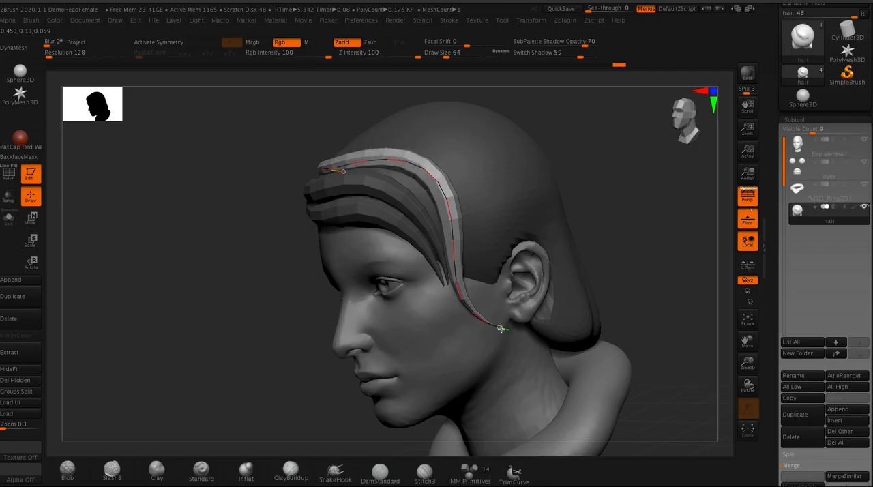
pyautogui.moveTo(261, 131); pyautogui.dragTo(286, 147)
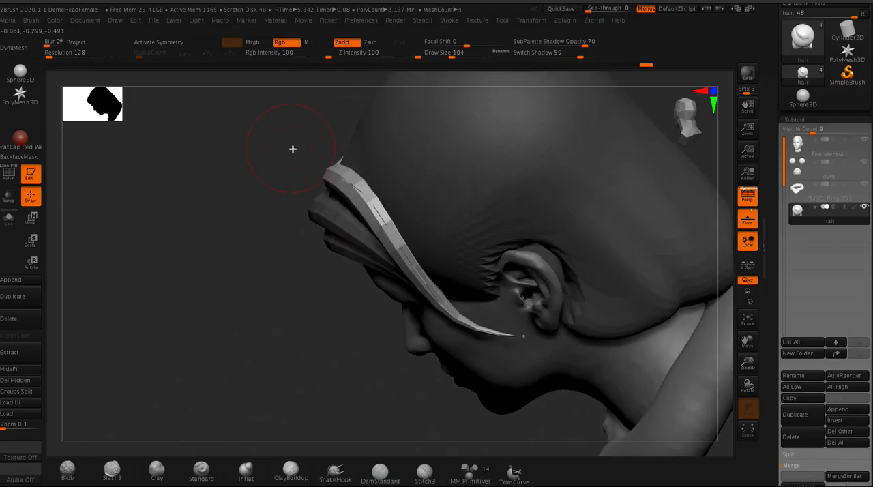
pyautogui.moveTo(333, 177); pyautogui.dragTo(318, 171)
pyautogui.moveTo(247, 134); pyautogui.dragTo(173, 107)
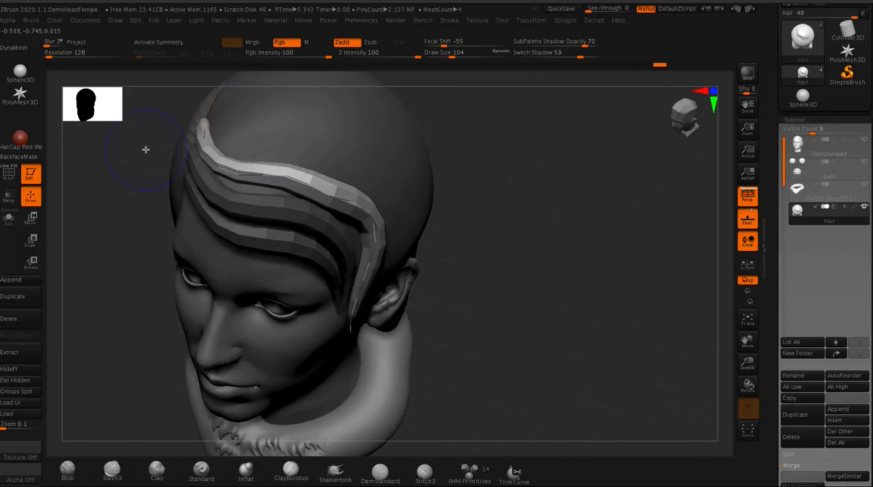
pyautogui.moveTo(127, 180); pyautogui.dragTo(301, 181)
pyautogui.moveTo(299, 262); pyautogui.dragTo(220, 237)
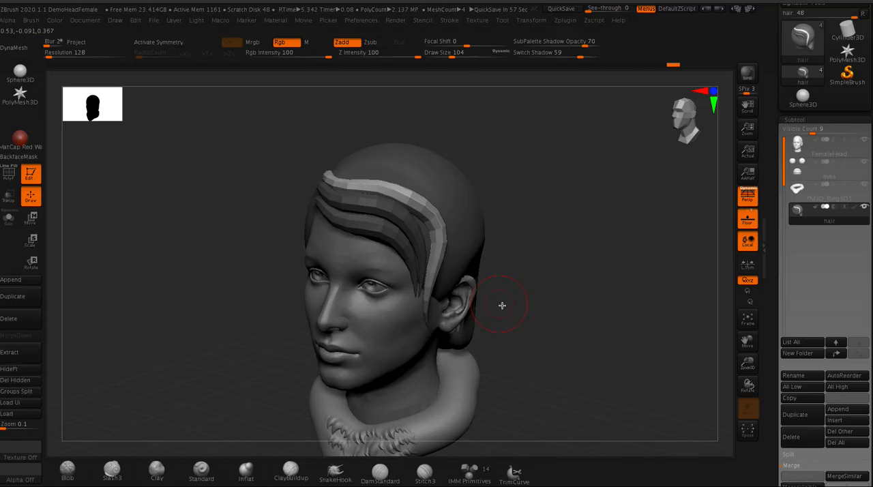
pyautogui.moveTo(214, 316)
pyautogui.mouseDown()
pyautogui.moveTo(221, 286)
pyautogui.moveTo(332, 247)
pyautogui.mouseUp()
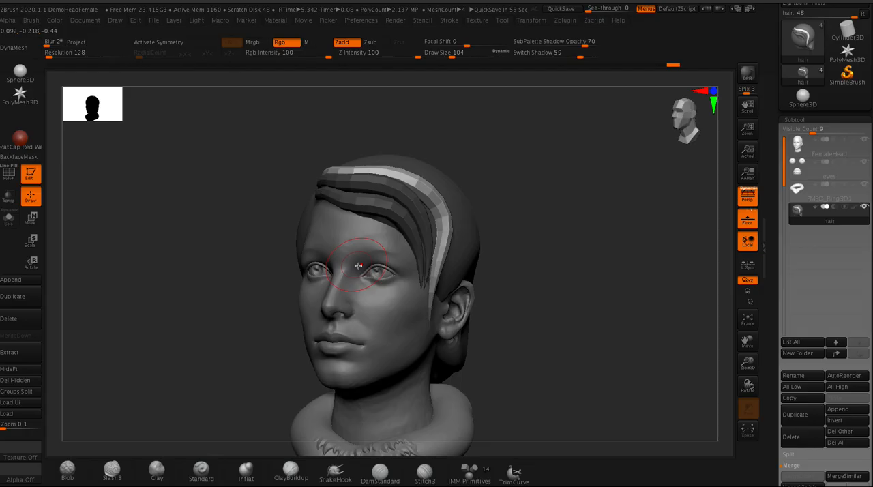
pyautogui.moveTo(235, 188); pyautogui.dragTo(367, 186)
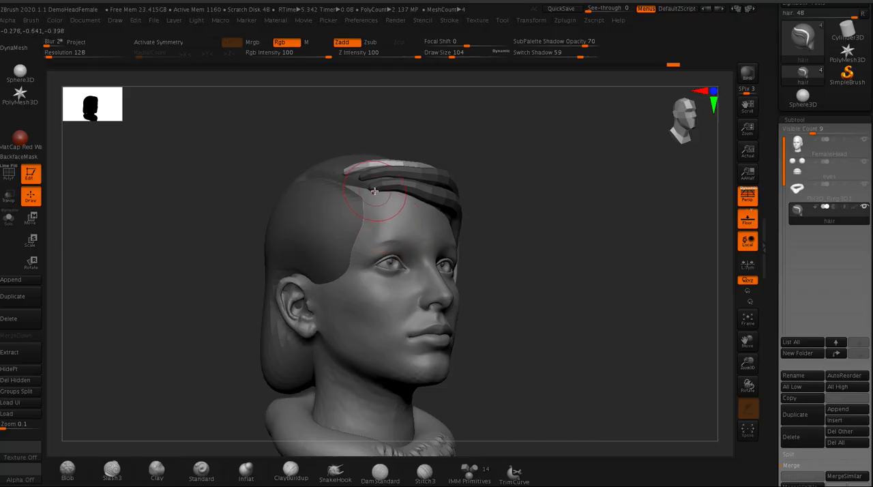
pyautogui.keyDown('shift'); pyautogui.moveTo(271, 144); pyautogui.dragTo(260, 157); pyautogui.keyUp('shift')
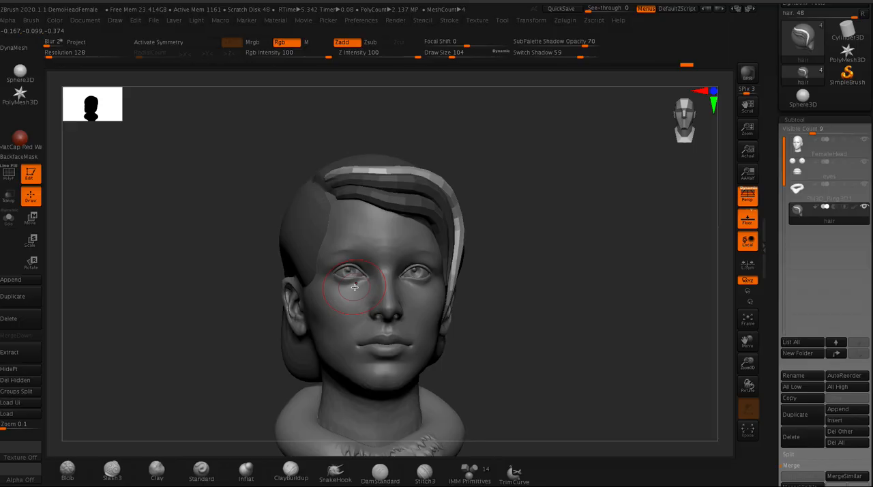
# - Clear the mask from the underlying hair mass and turn on the polygroup wireframe display
pyautogui.moveTo(277, 168); pyautogui.dragTo(246, 172)
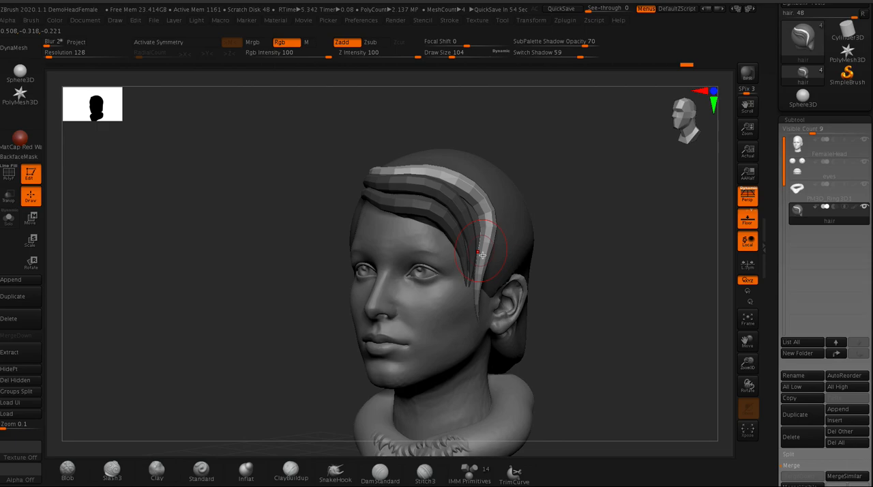
pyautogui.keyDown('ctrl'); pyautogui.moveTo(264, 167); pyautogui.dragTo(273, 227); pyautogui.keyUp('ctrl')
pyautogui.moveTo(275, 163); pyautogui.dragTo(288, 176)
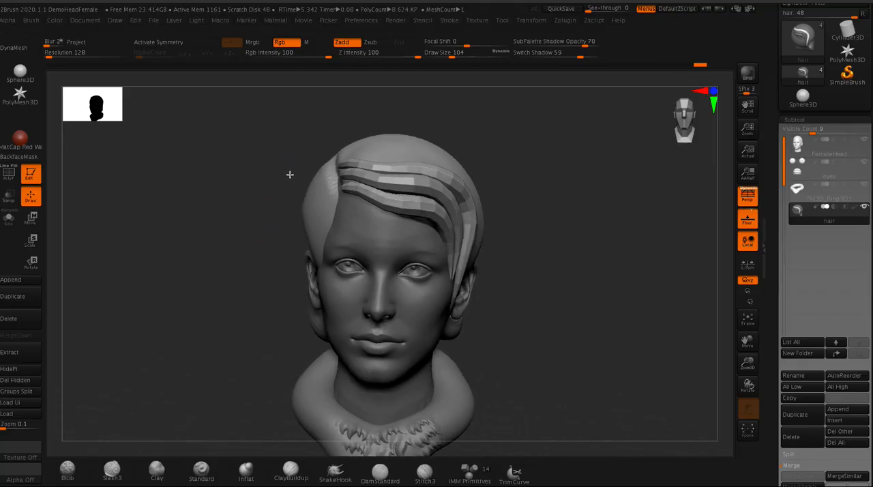
pyautogui.click(10, 175)
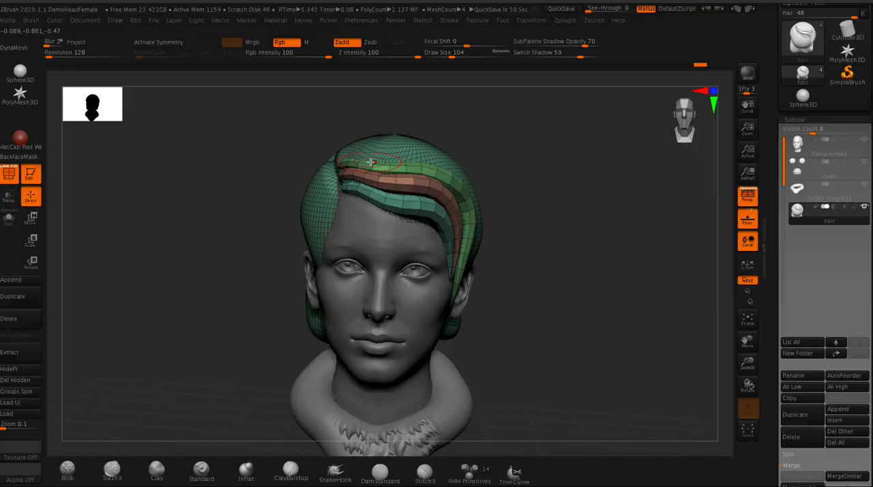
# - Split the hair subtool by polygroups so that each lock and the hair mass become separate subtools
pyautogui.moveTo(286, 160); pyautogui.dragTo(268, 160)
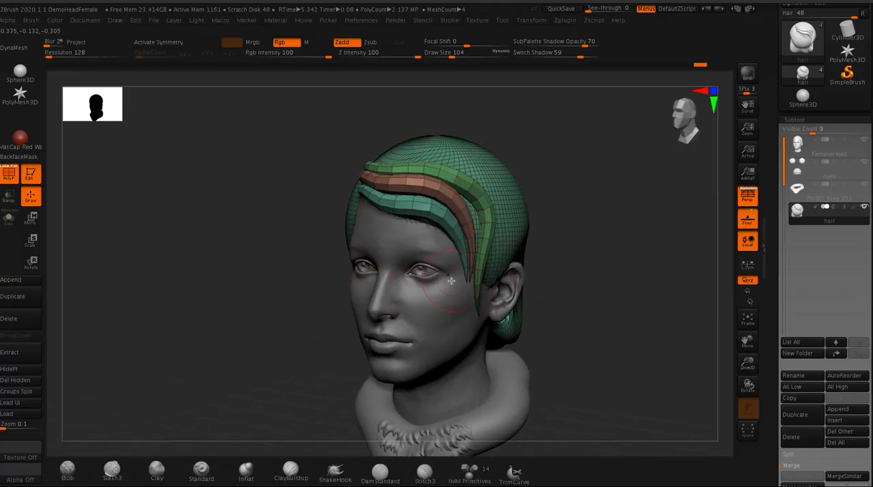
pyautogui.scroll(-3, 775, 409)
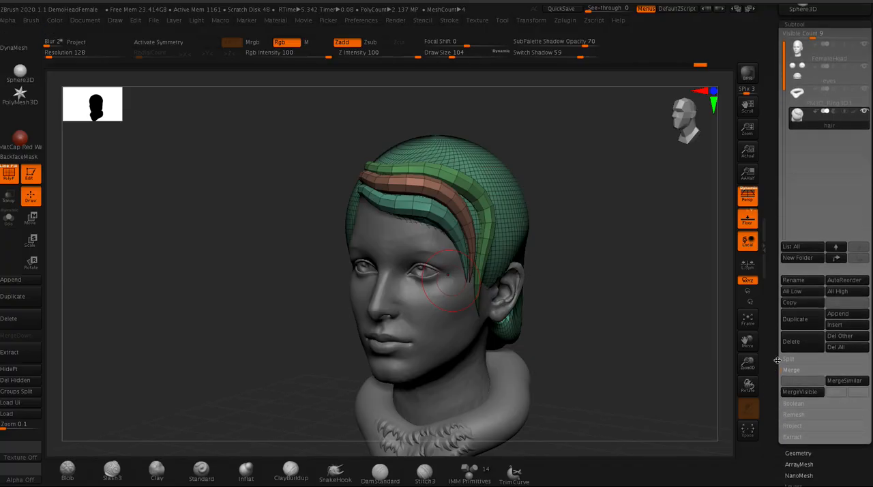
pyautogui.click(788, 362)
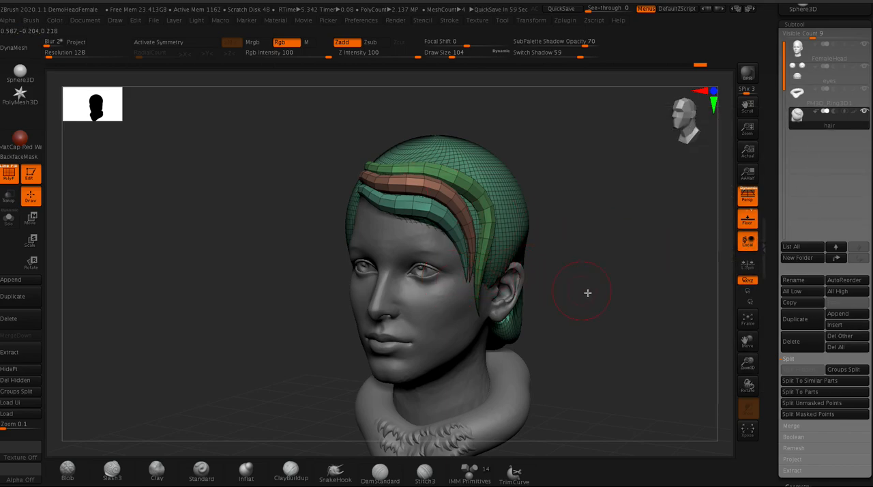
pyautogui.click(835, 372)
pyautogui.click(794, 394)
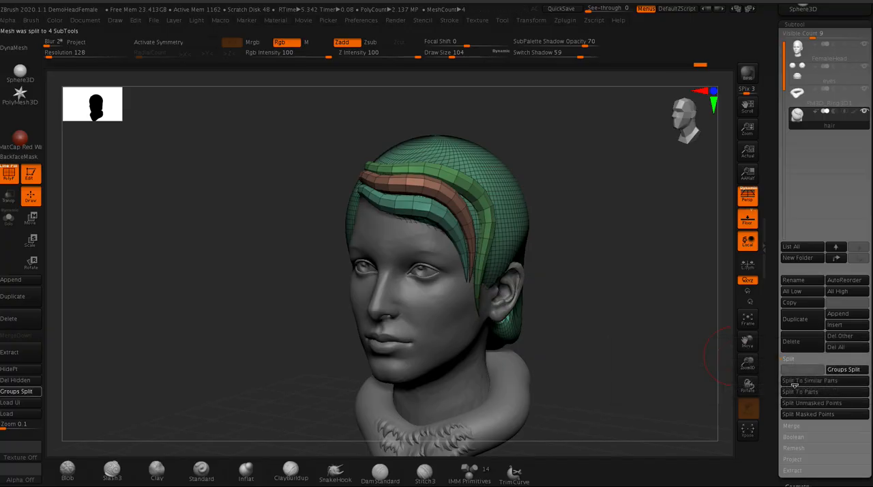
# - Select the uppermost lock's subtool hair2, subdivide it to smooth its facets and turn off the wireframe display
pyautogui.click(797, 142)
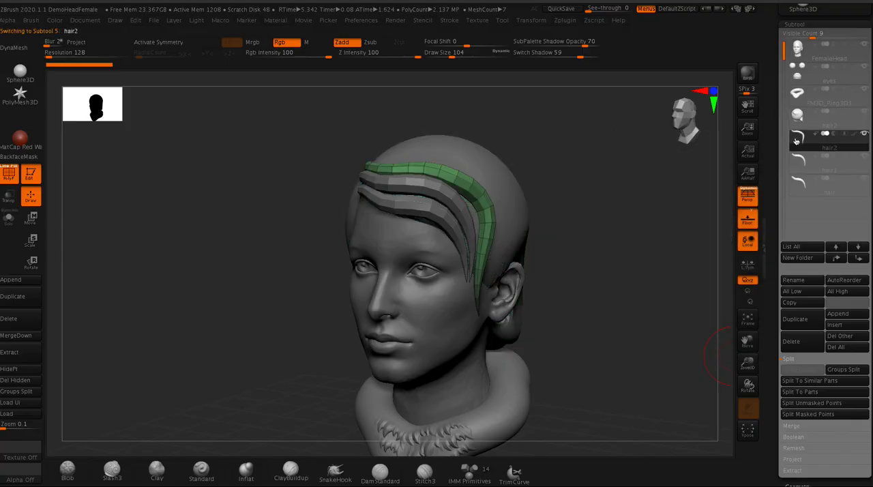
pyautogui.click(796, 161)
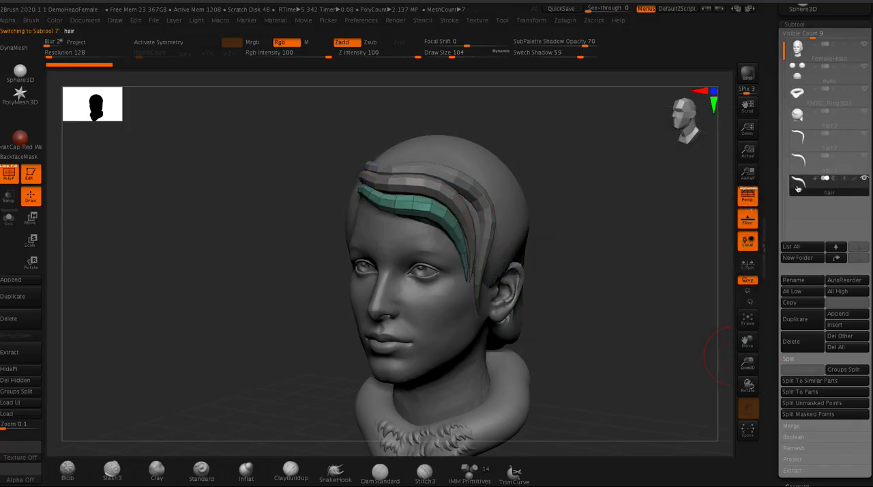
pyautogui.click(796, 145)
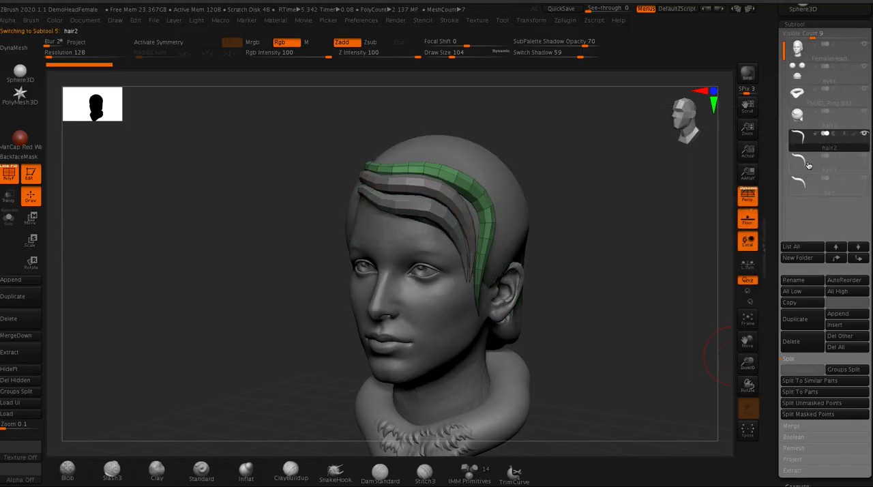
pyautogui.moveTo(808, 165)
pyautogui.hotkey('ctrl', 'd')
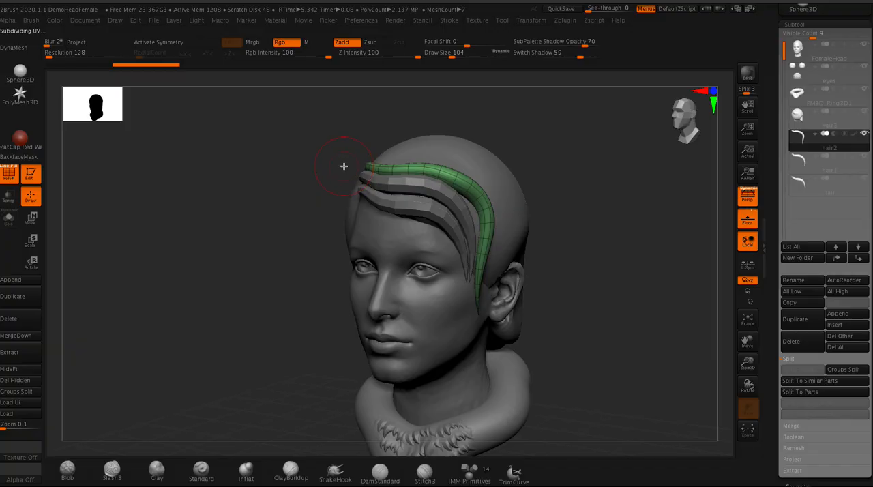
pyautogui.click(9, 175)
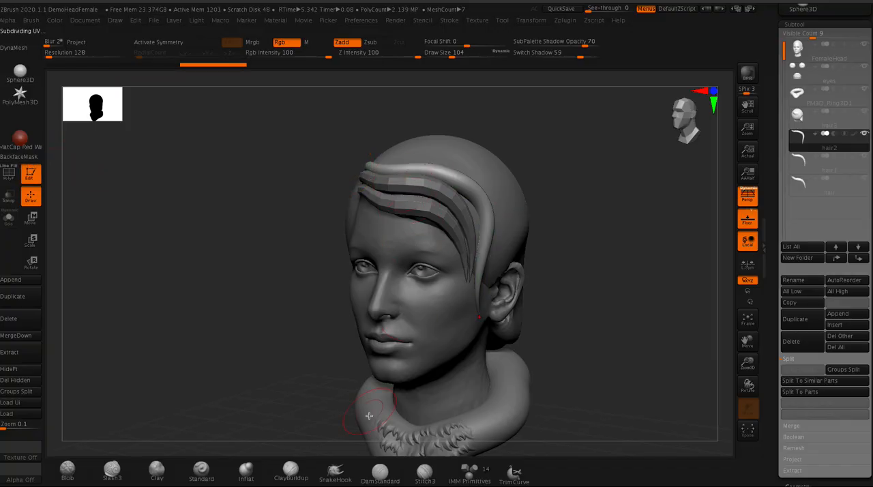
# - Carve strand grooves along the uppermost lock from the parting to its tip with the DamStandard brush at draw size 29
pyautogui.click(380, 473)
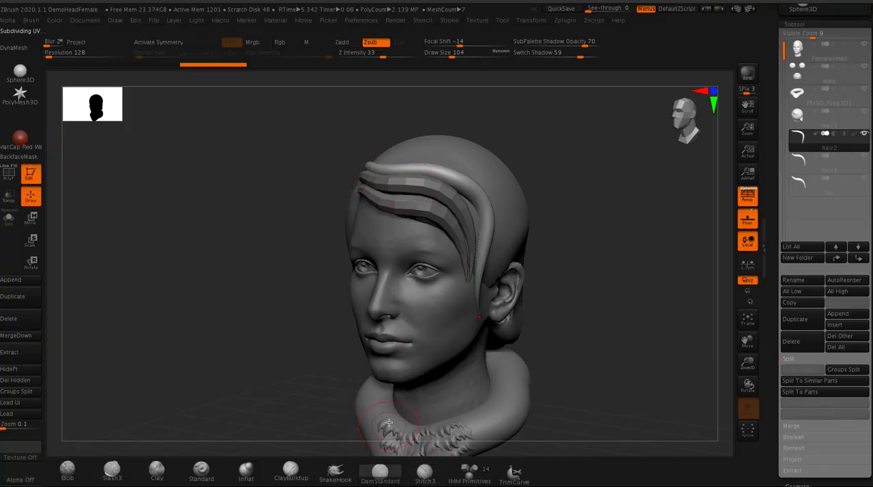
pyautogui.press('space')
pyautogui.moveTo(388, 176); pyautogui.dragTo(385, 177)
pyautogui.moveTo(458, 180); pyautogui.dragTo(477, 254)
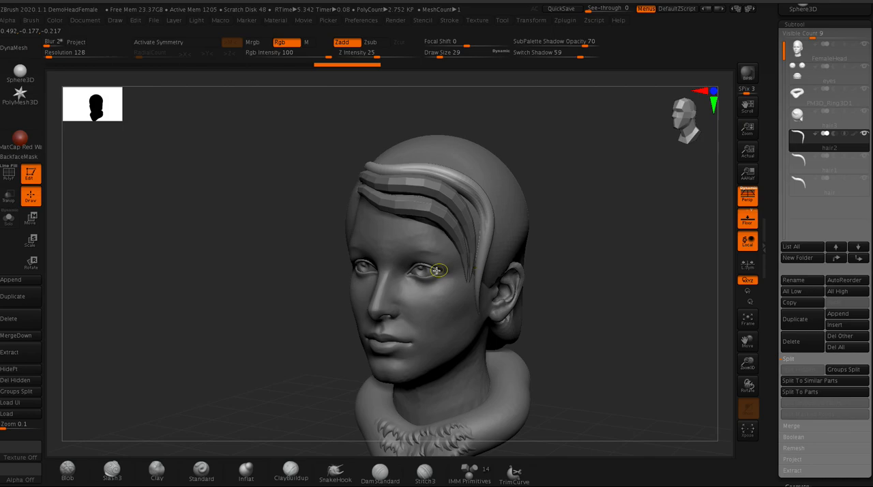
pyautogui.hotkey('ctrl', 'shift', 'z')
pyautogui.moveTo(401, 172)
pyautogui.mouseDown()
pyautogui.moveTo(465, 181)
pyautogui.moveTo(485, 248)
pyautogui.moveTo(477, 299)
pyautogui.mouseUp()
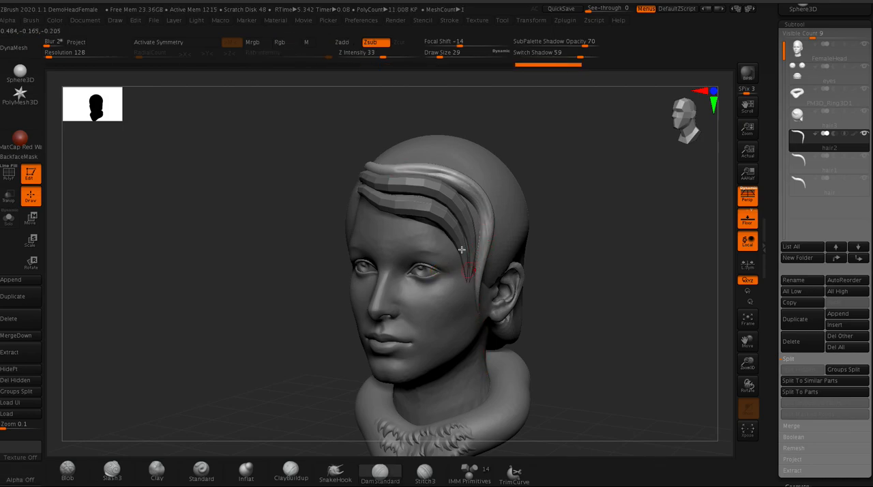
pyautogui.moveTo(258, 180)
pyautogui.mouseDown()
pyautogui.moveTo(268, 240)
pyautogui.moveTo(274, 182)
pyautogui.mouseUp()
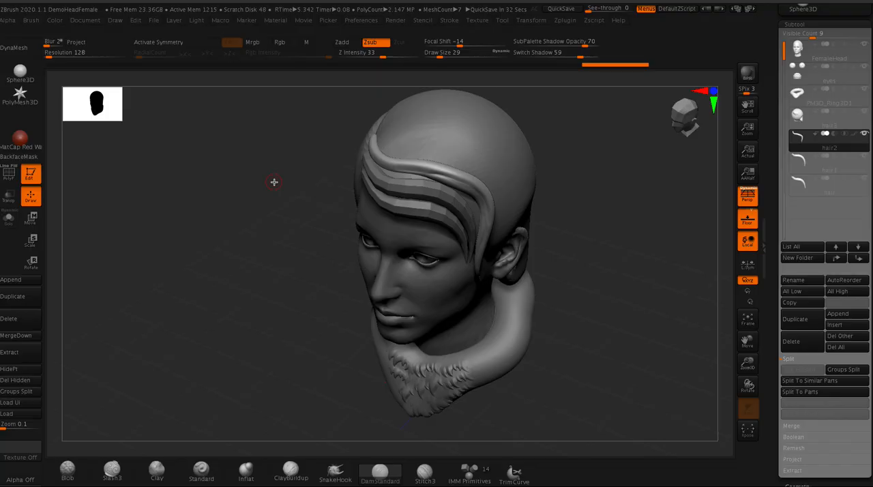
pyautogui.moveTo(259, 244); pyautogui.dragTo(277, 268)
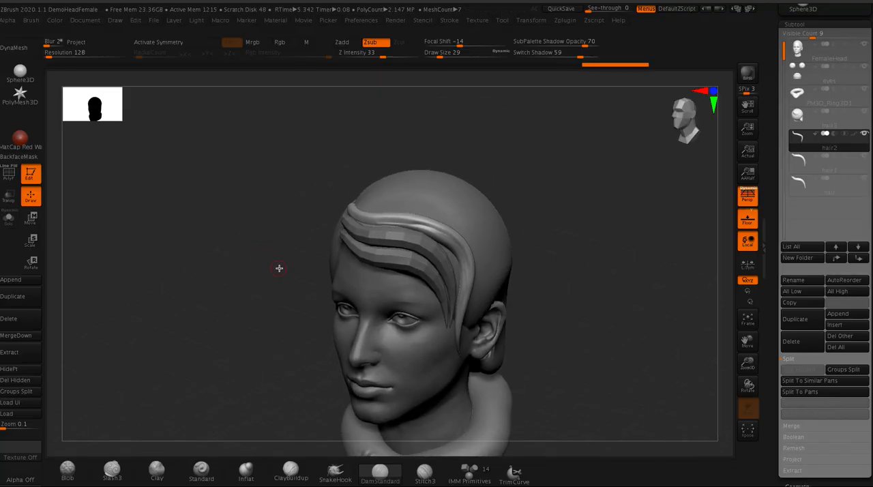